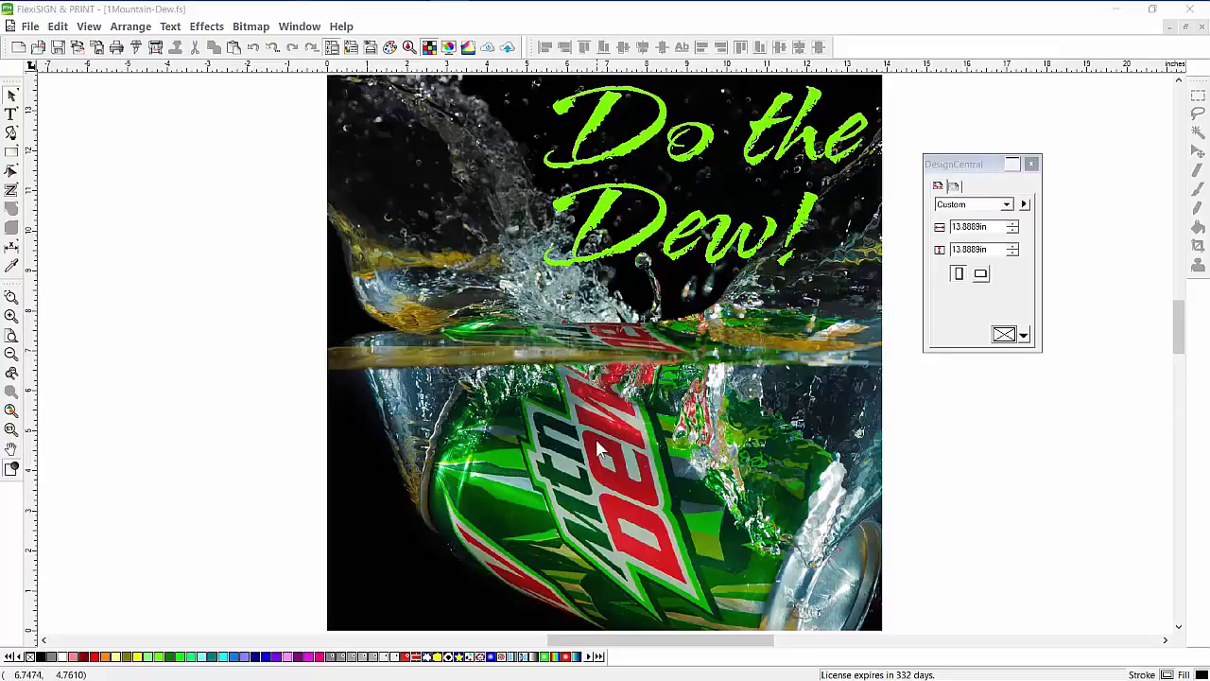
# - Turn on Soft Proof and toggle it a few times to compare print colours, leaving it on
pyautogui.click(650, 229)
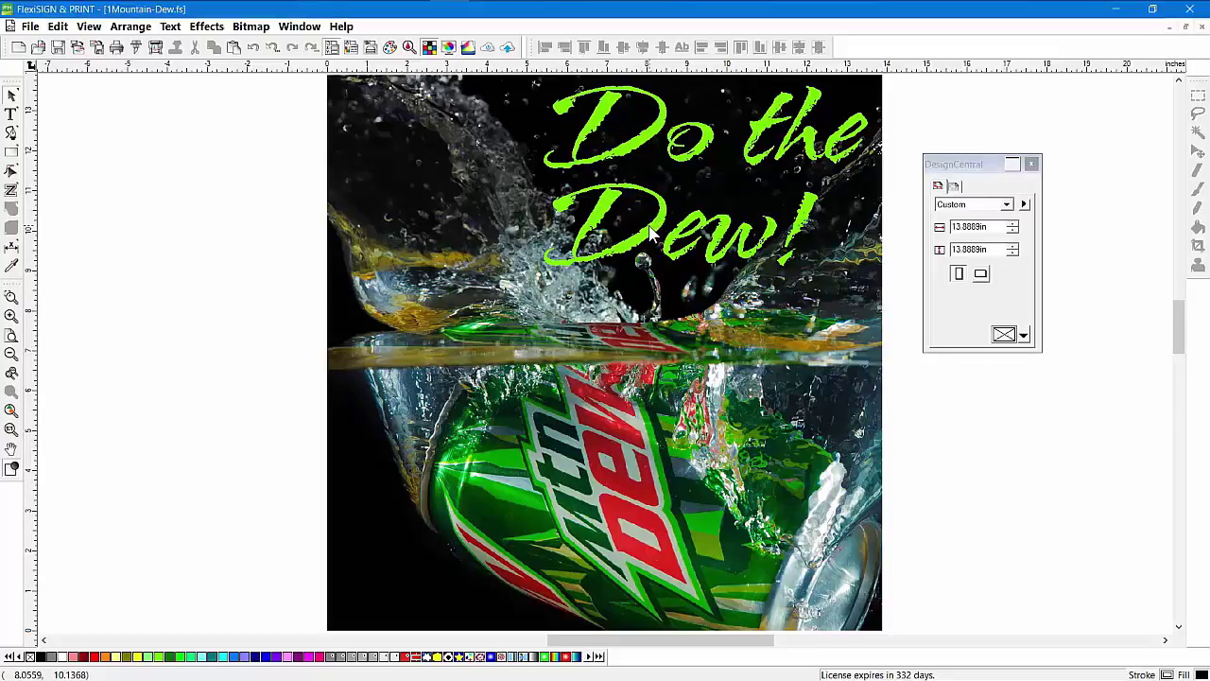
pyautogui.click(985, 427)
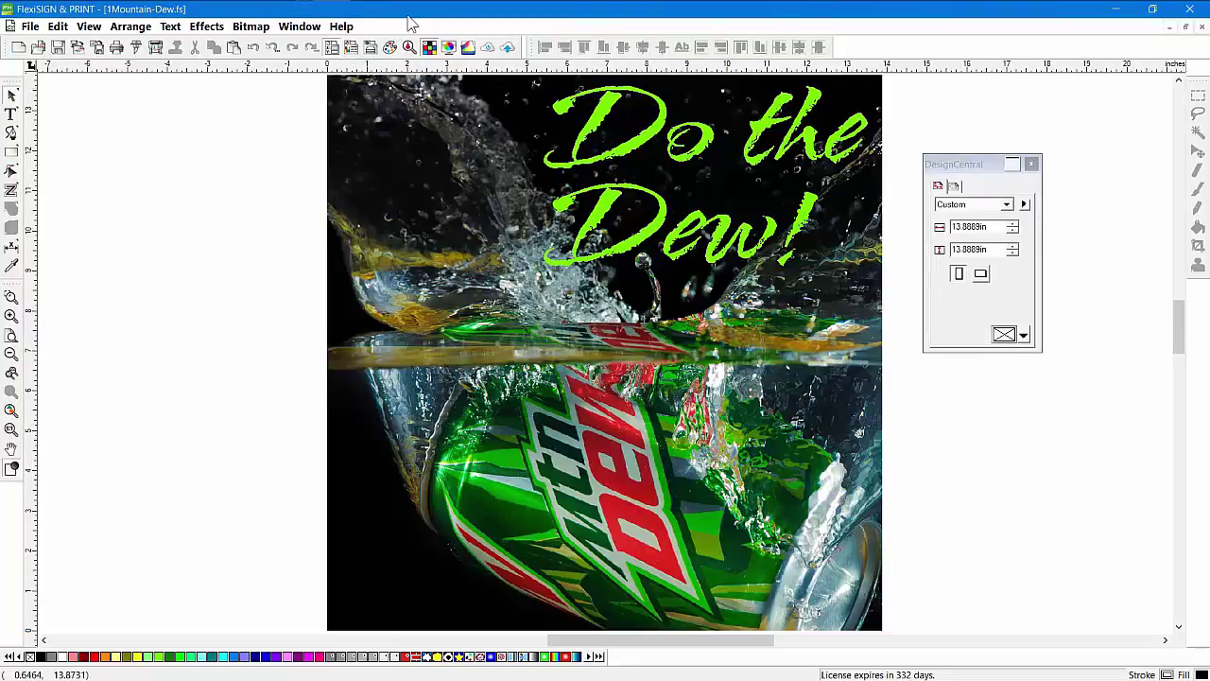
pyautogui.click(450, 48)
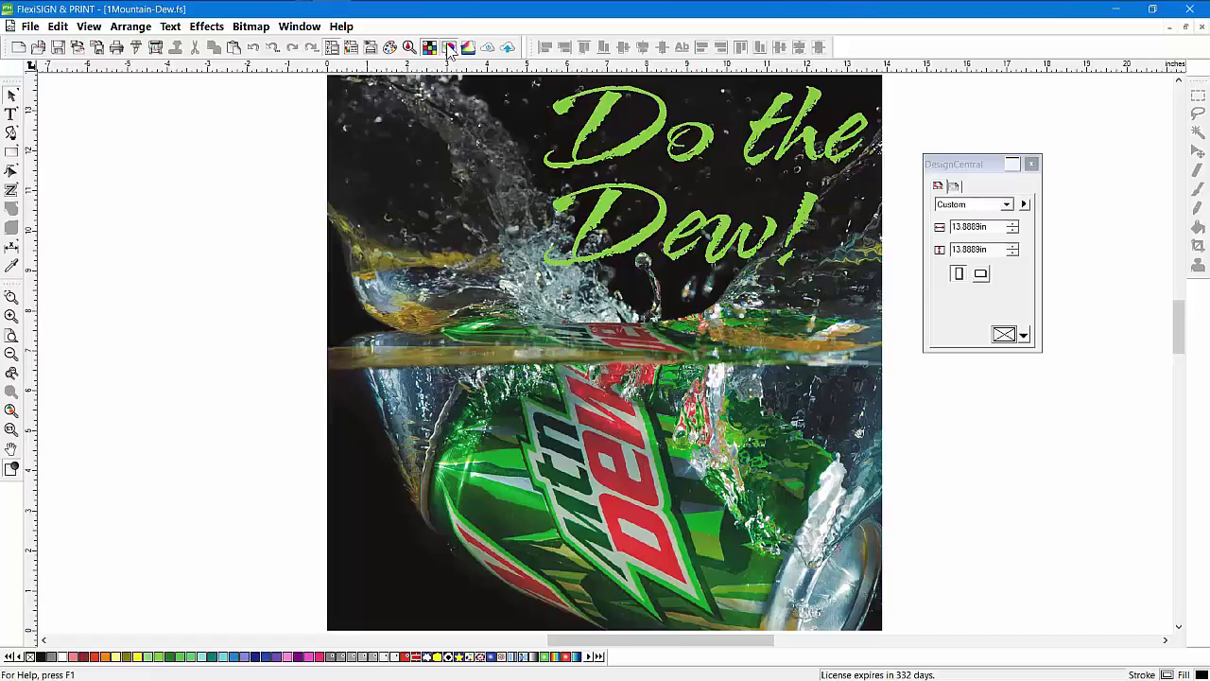
pyautogui.click(450, 49)
pyautogui.click(450, 48)
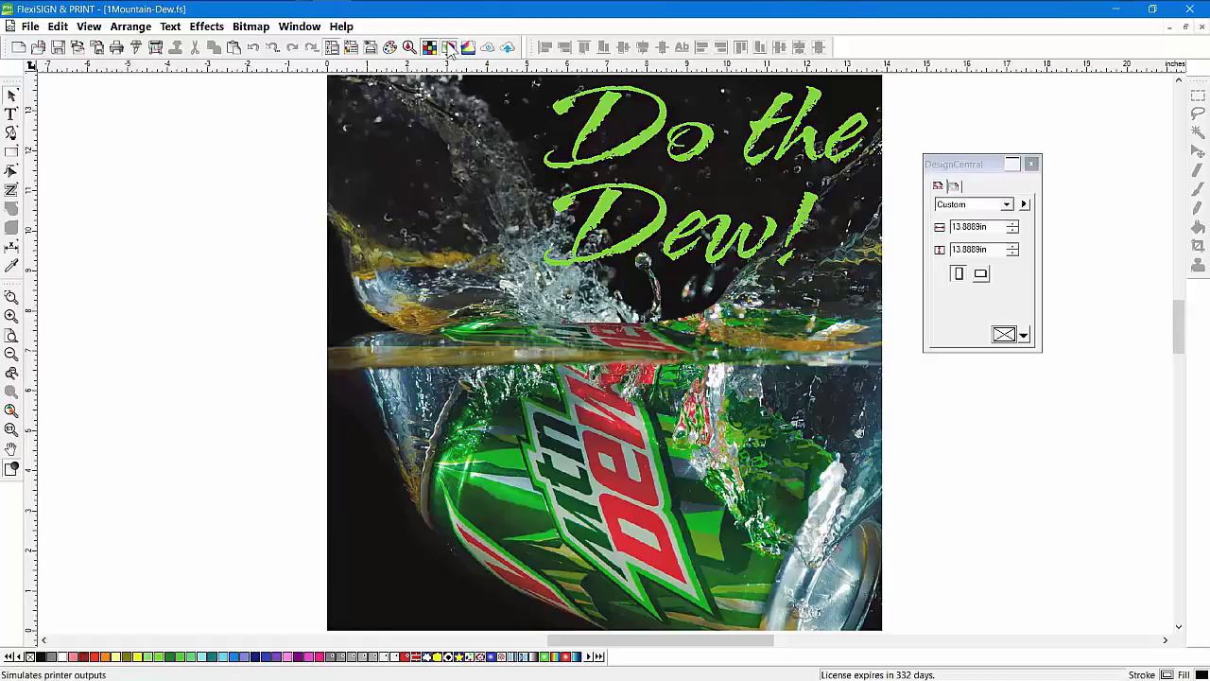
pyautogui.click(450, 49)
pyautogui.click(450, 48)
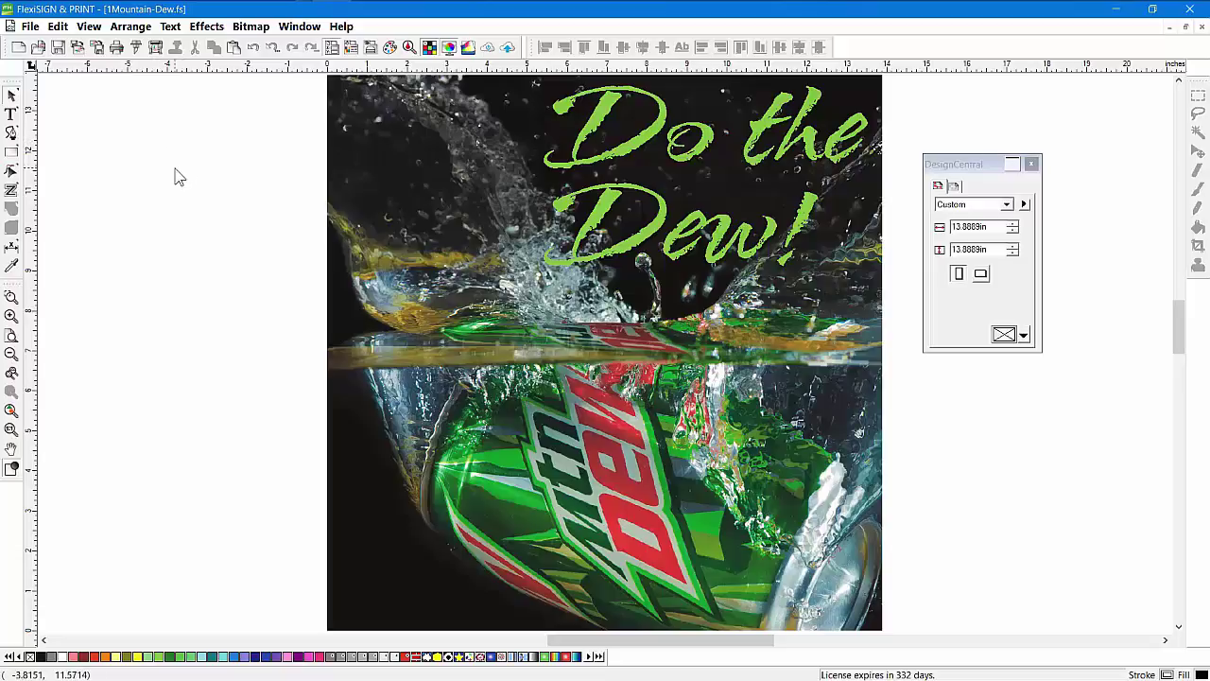
# - Set the Color Settings monitor profile to Adobe RGB (1998), then toggle Soft Proof off and on
pyautogui.click(58, 26)
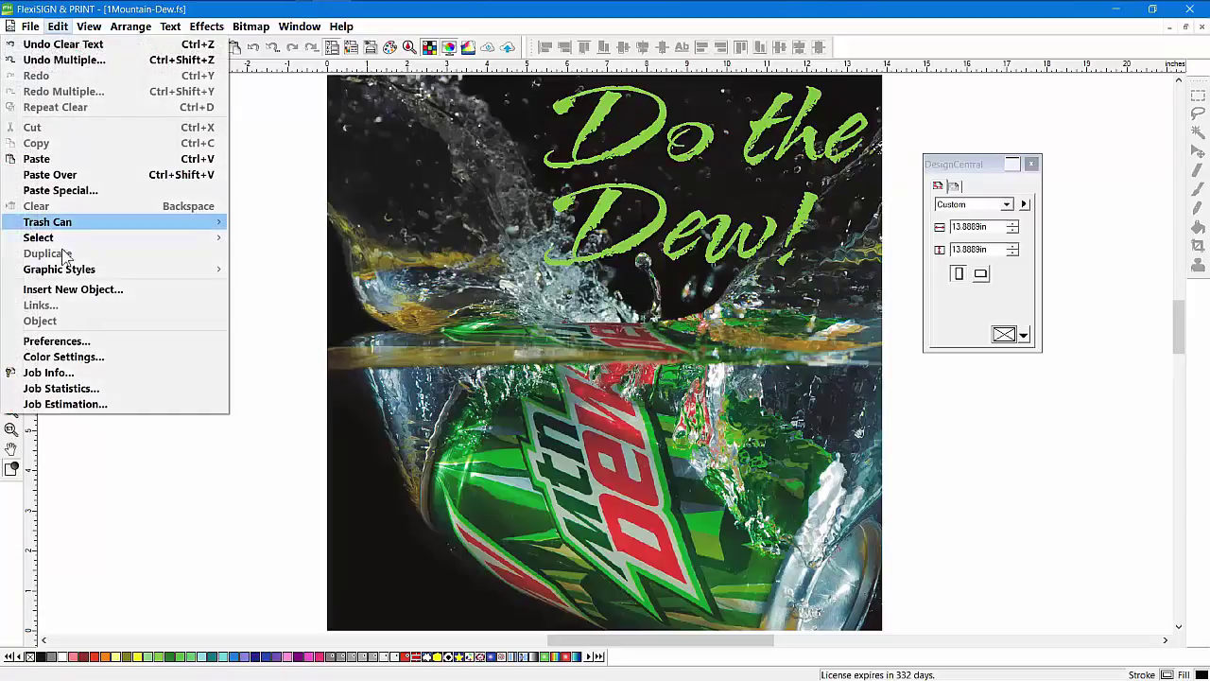
pyautogui.click(82, 357)
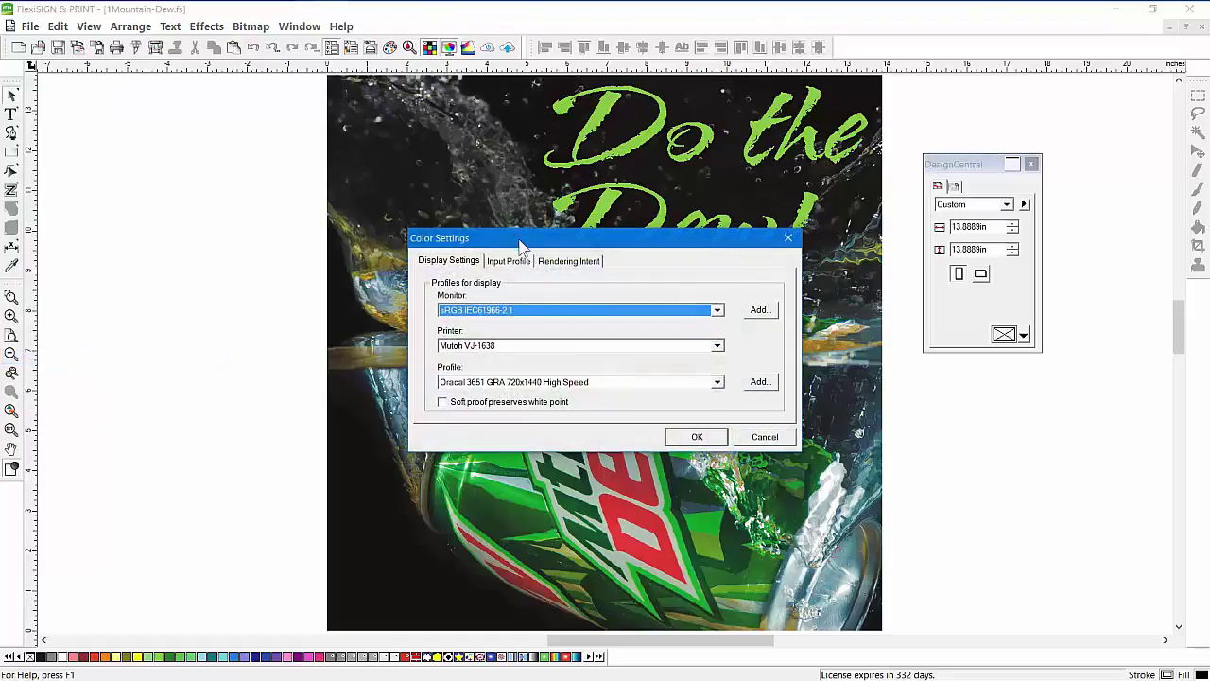
pyautogui.moveTo(519, 246); pyautogui.dragTo(202, 129)
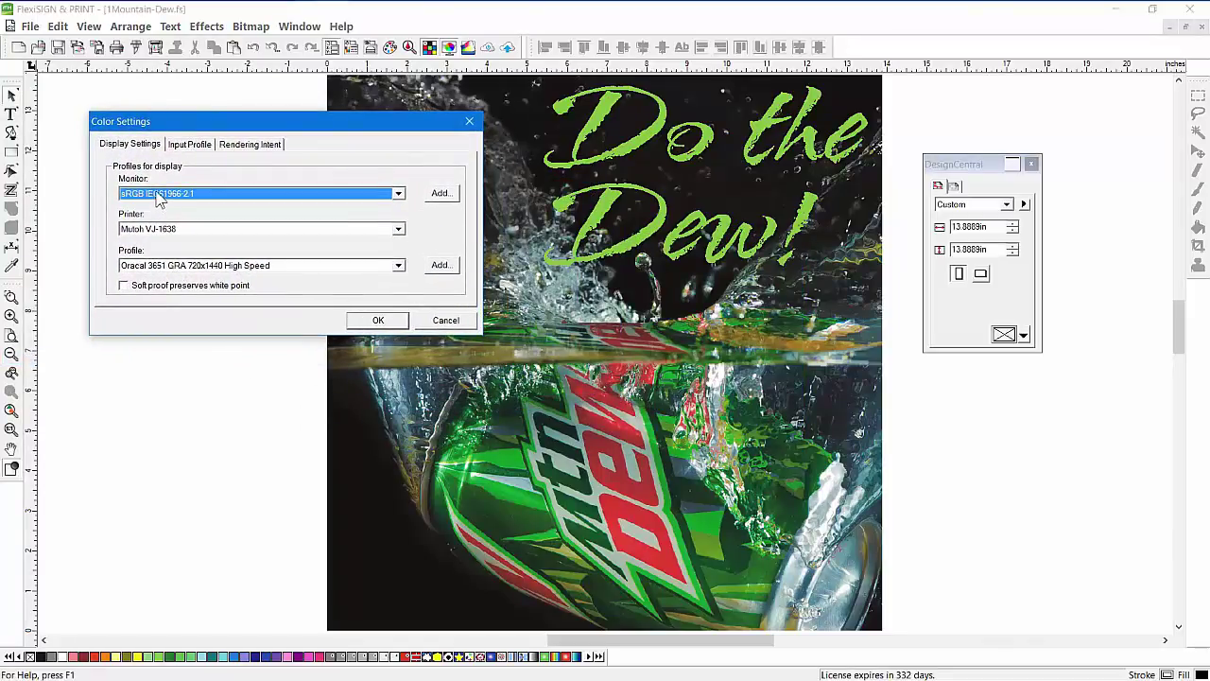
pyautogui.click(158, 196)
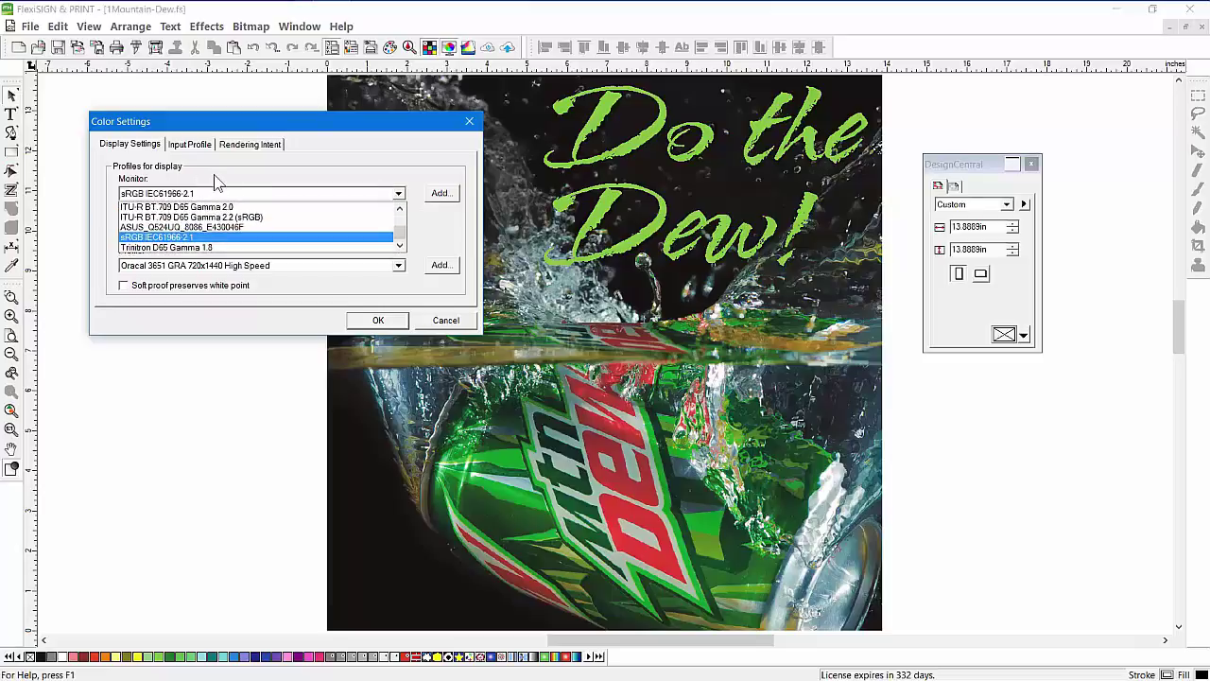
pyautogui.scroll(6, 217, 184)
pyautogui.click(206, 208)
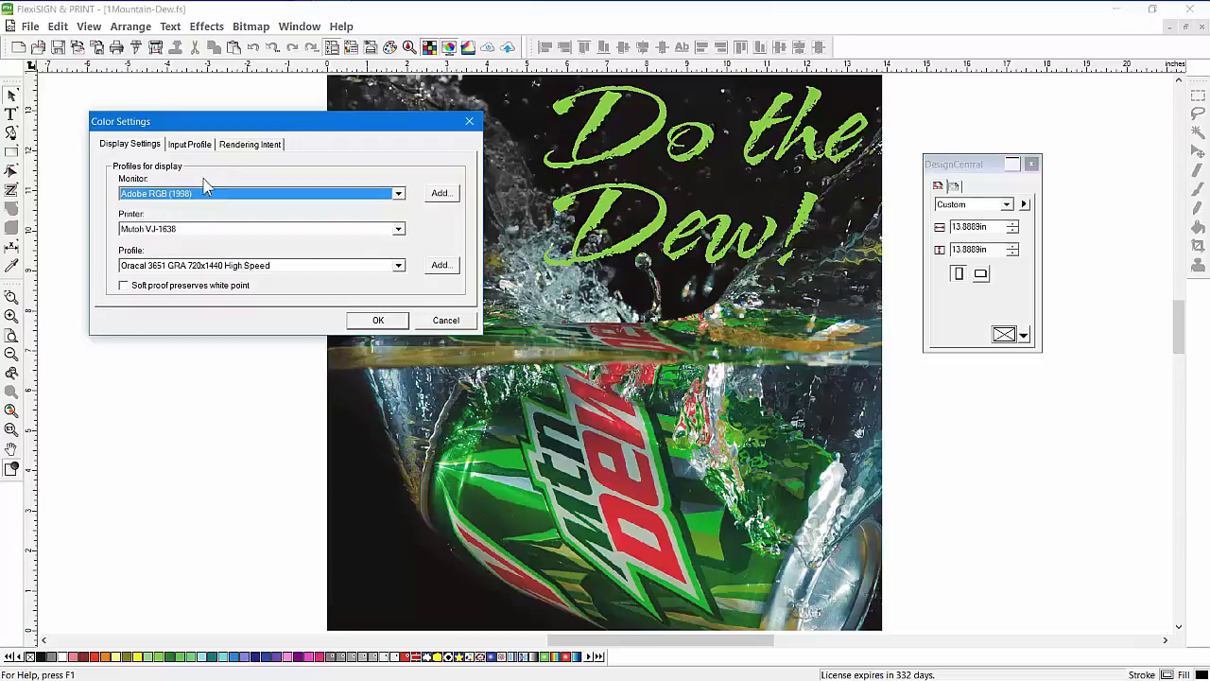
pyautogui.click(391, 318)
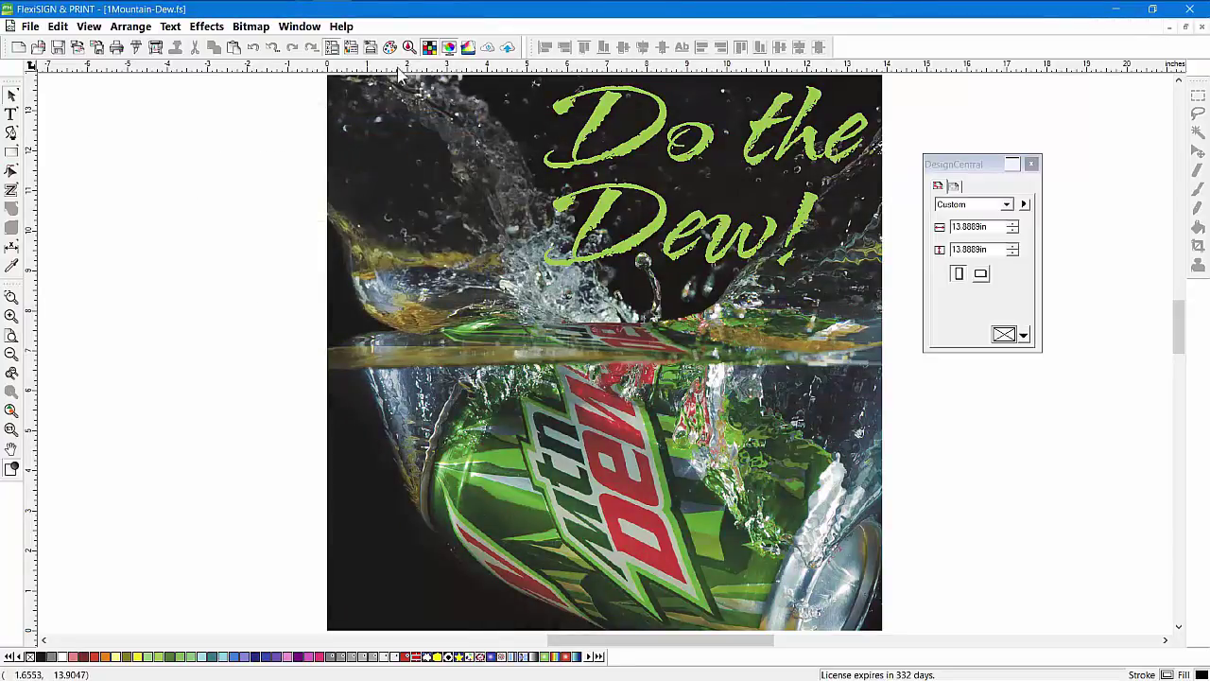
pyautogui.click(449, 47)
pyautogui.click(450, 47)
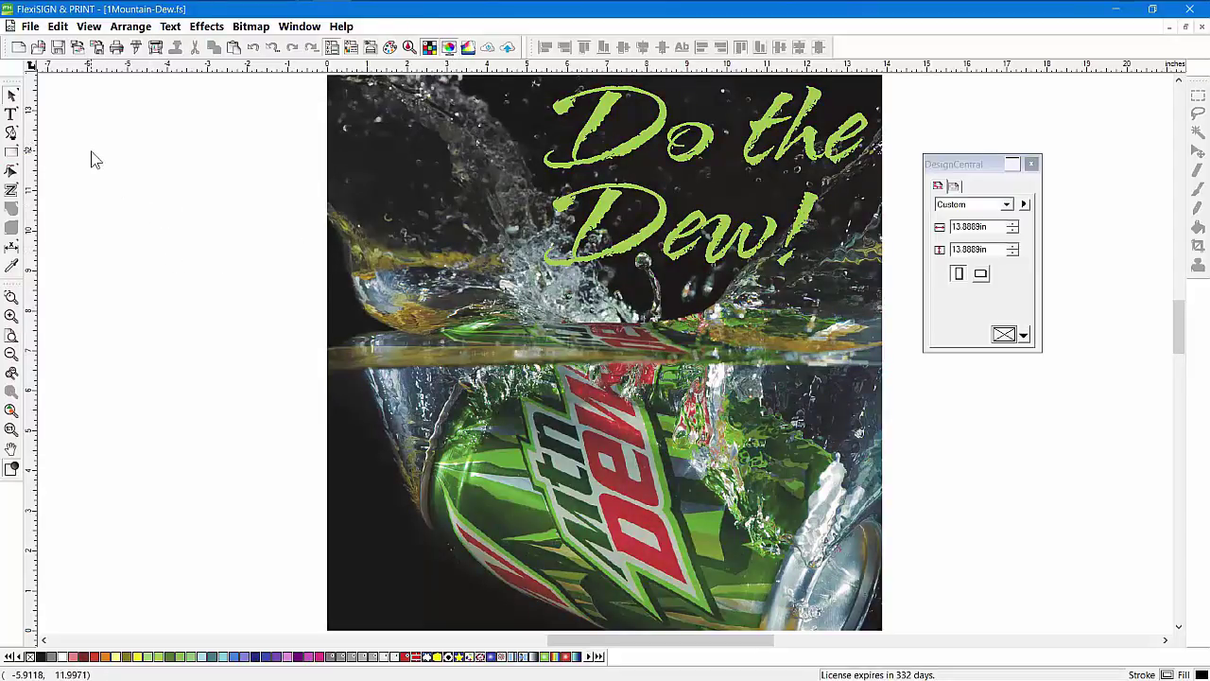
# - Pick GenericLCD_Monitor from the Monitor profile list in Color Settings
pyautogui.click(57, 27)
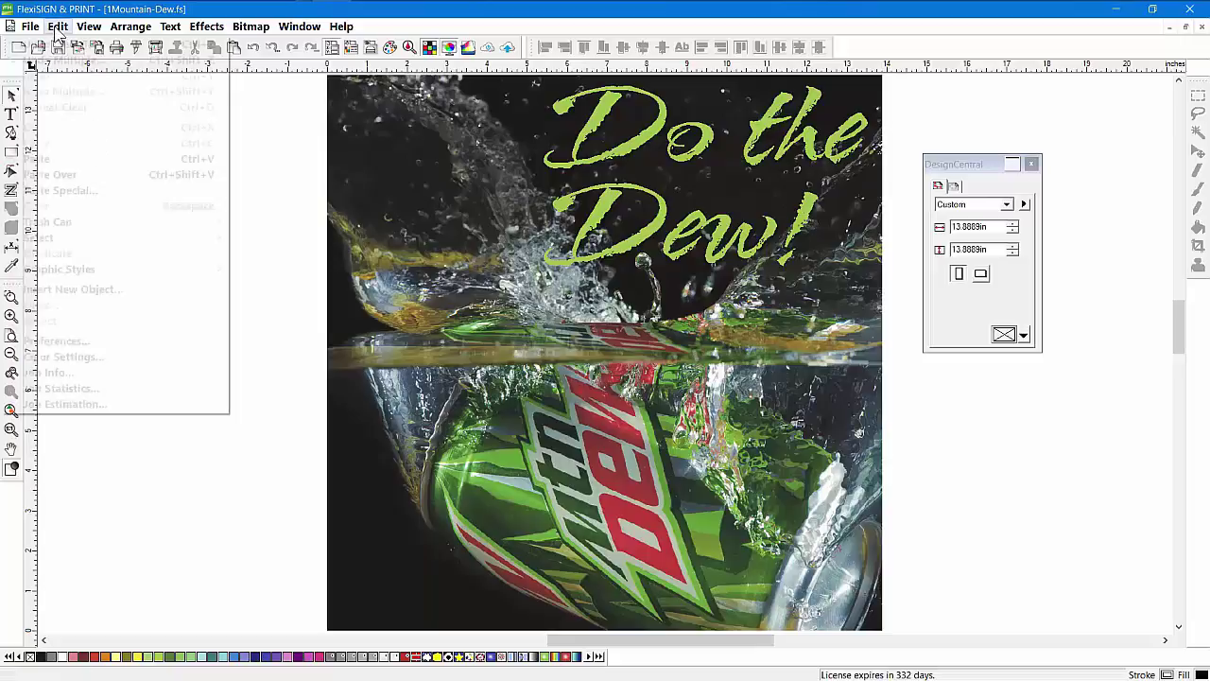
pyautogui.click(101, 358)
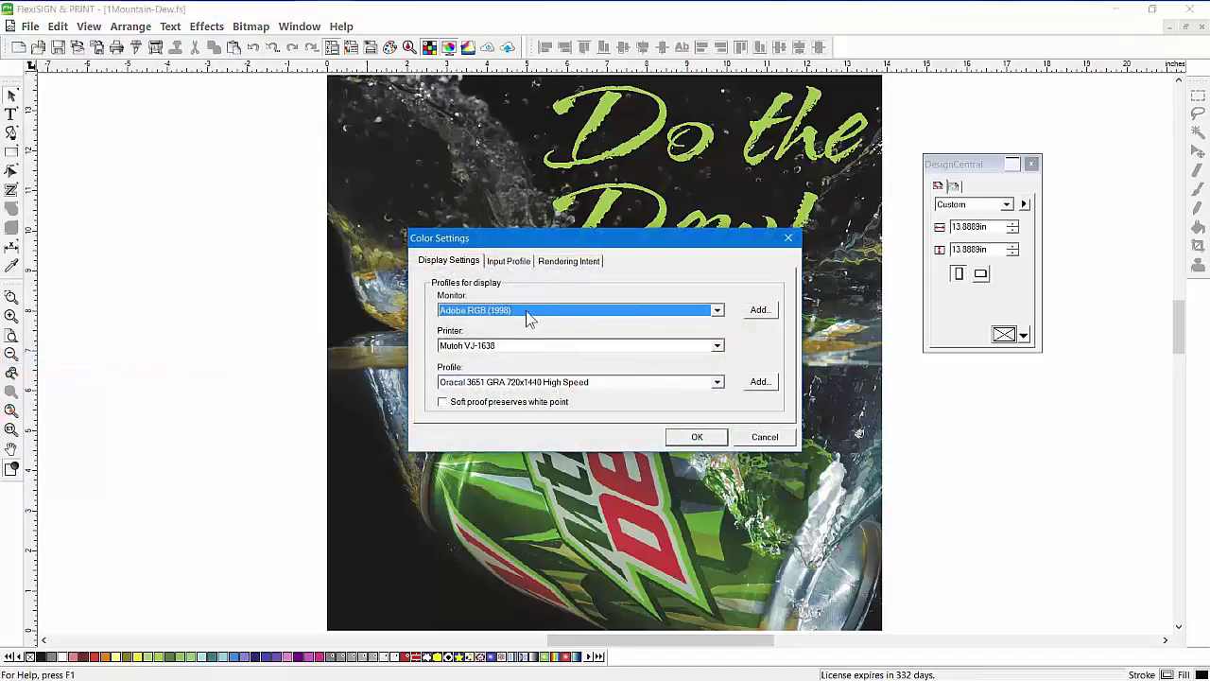
pyautogui.click(527, 312)
pyautogui.scroll(-2, 544, 342)
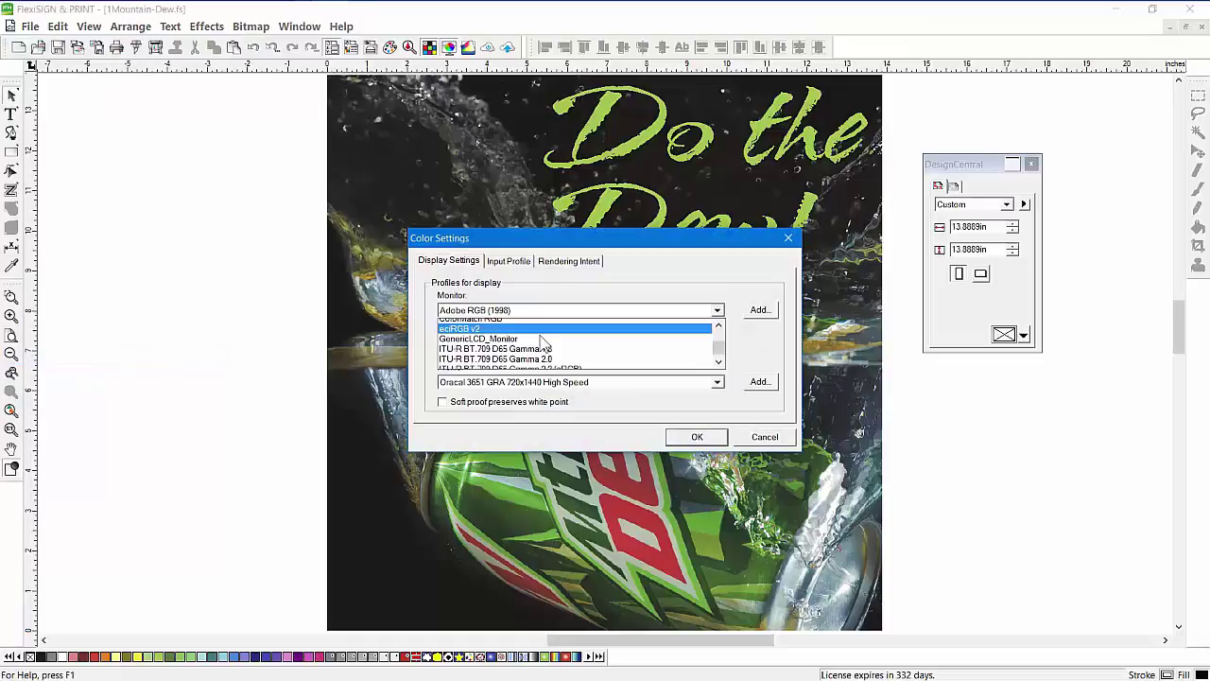
pyautogui.scroll(-2, 543, 342)
pyautogui.scroll(3, 506, 348)
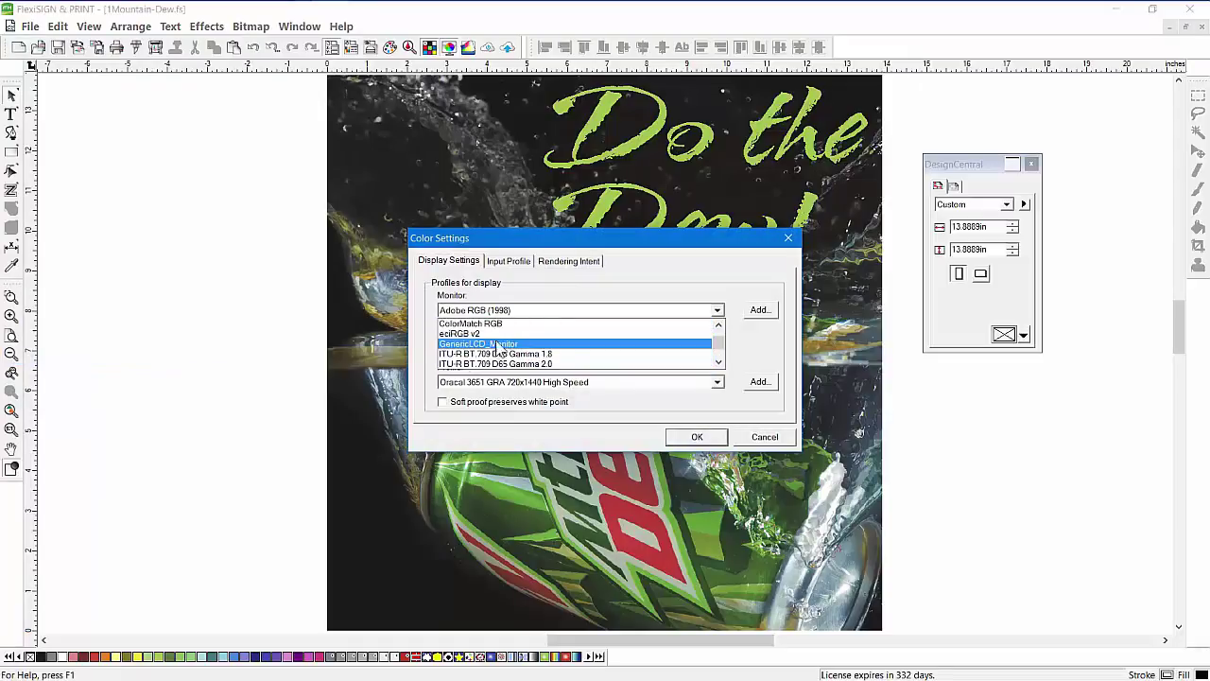
pyautogui.click(501, 345)
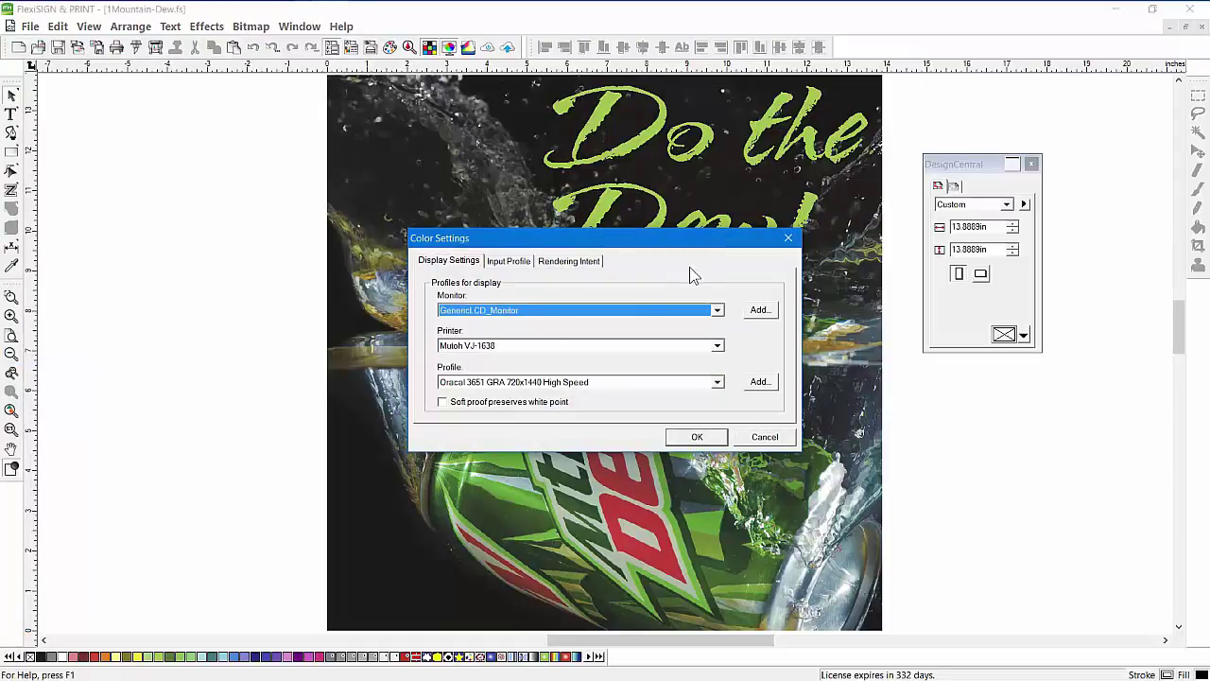
# - Confirm GenericLCD_Monitor, apply it, and compare the design with Soft Proof on and off
pyautogui.click(577, 312)
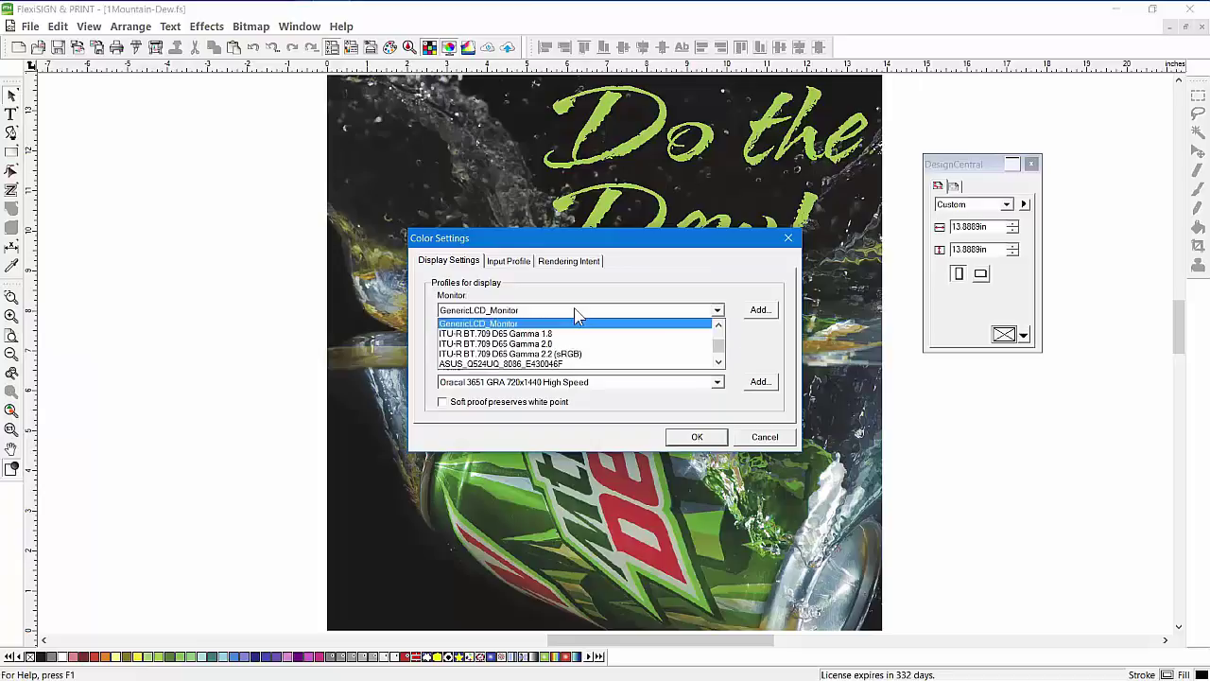
pyautogui.click(505, 324)
pyautogui.click(697, 436)
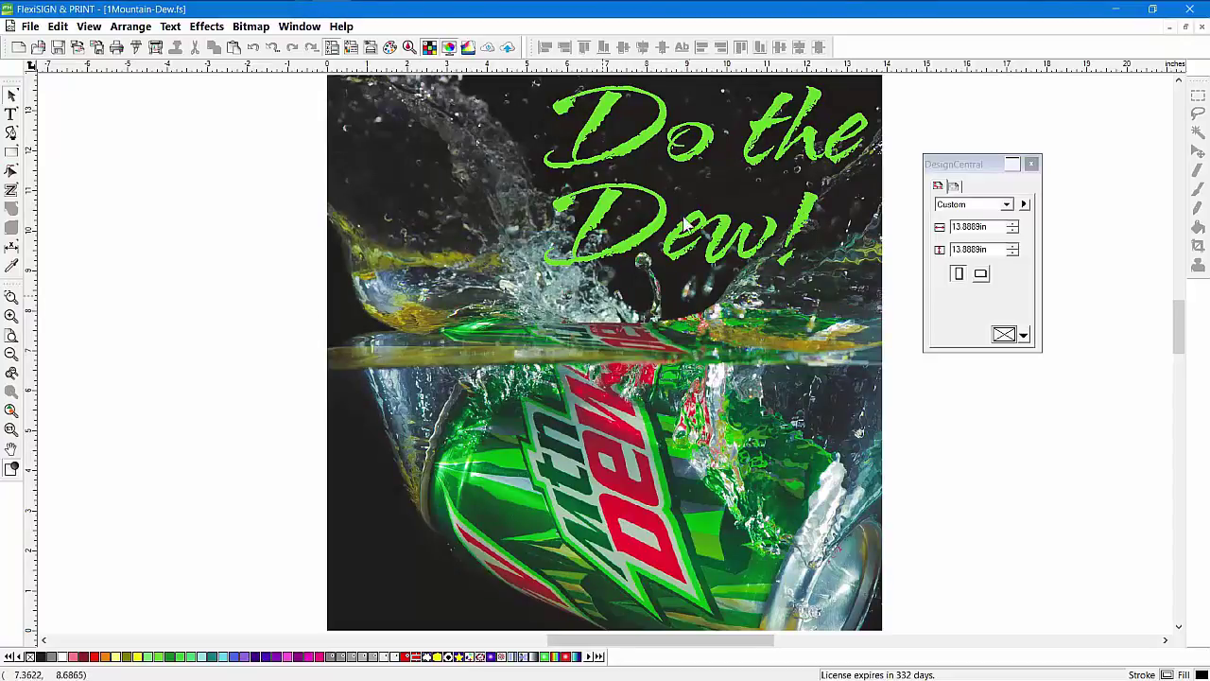
pyautogui.click(450, 49)
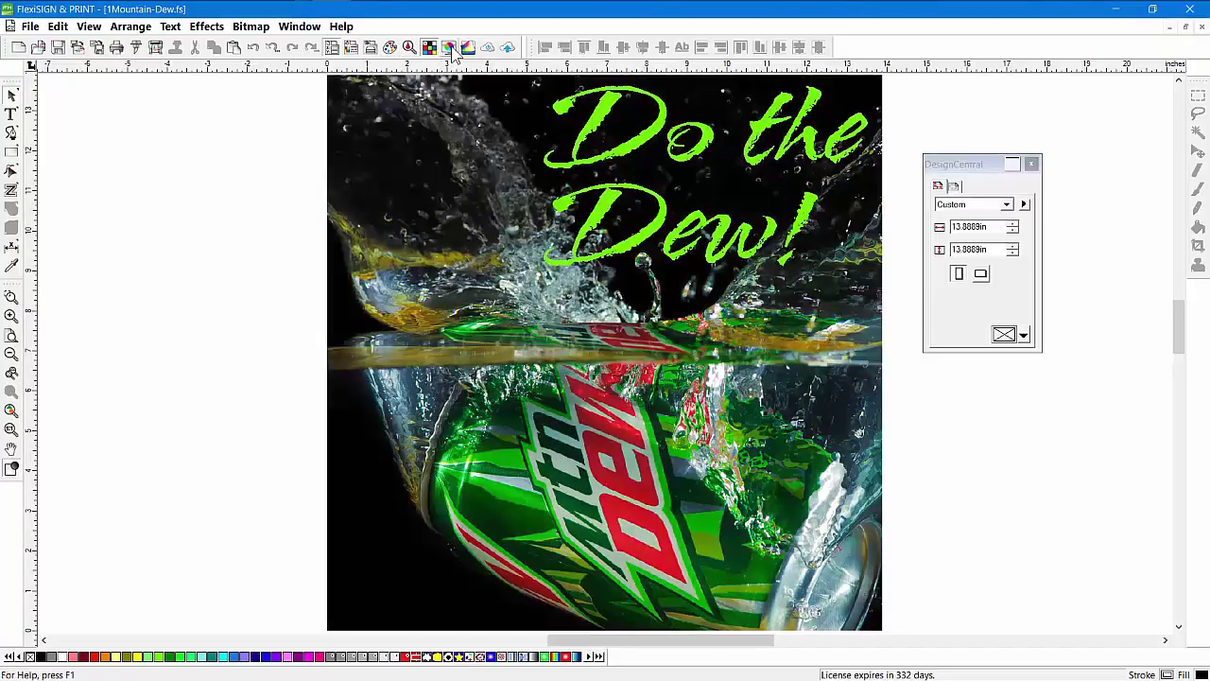
pyautogui.click(451, 49)
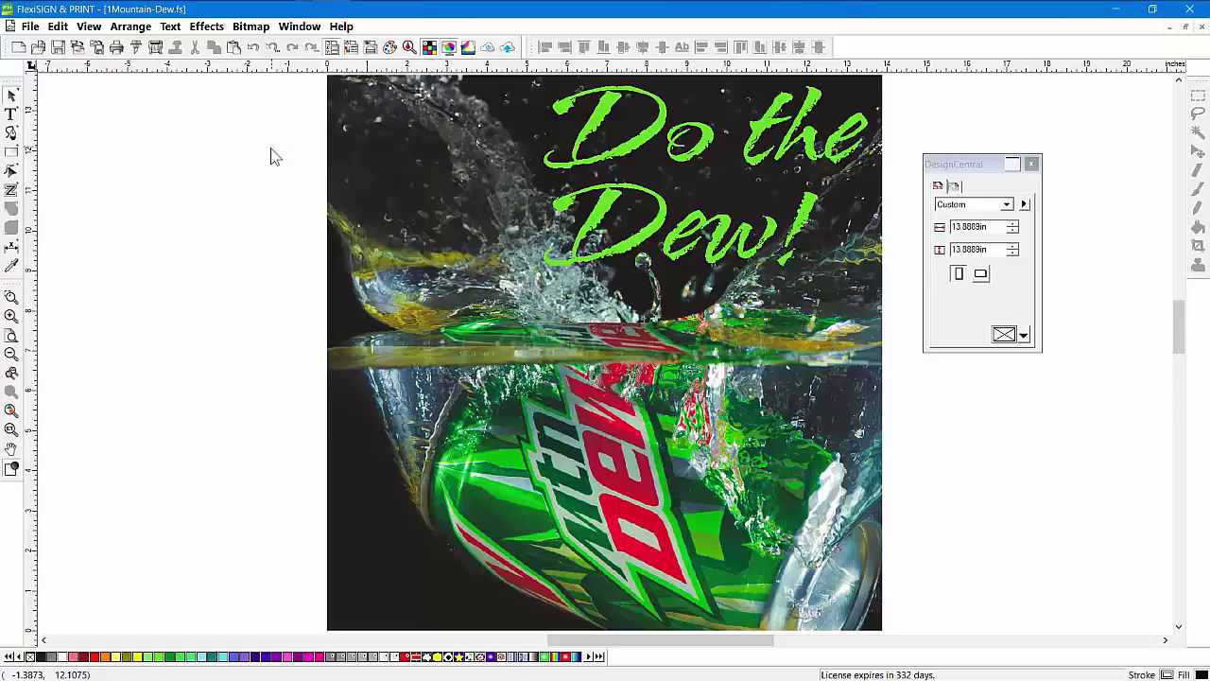
# - Review Color Settings: GenericLCD_Monitor, Oracal 3651 GRA 720x1440 High Speed output, and input profiles, unchanged
pyautogui.click(59, 27)
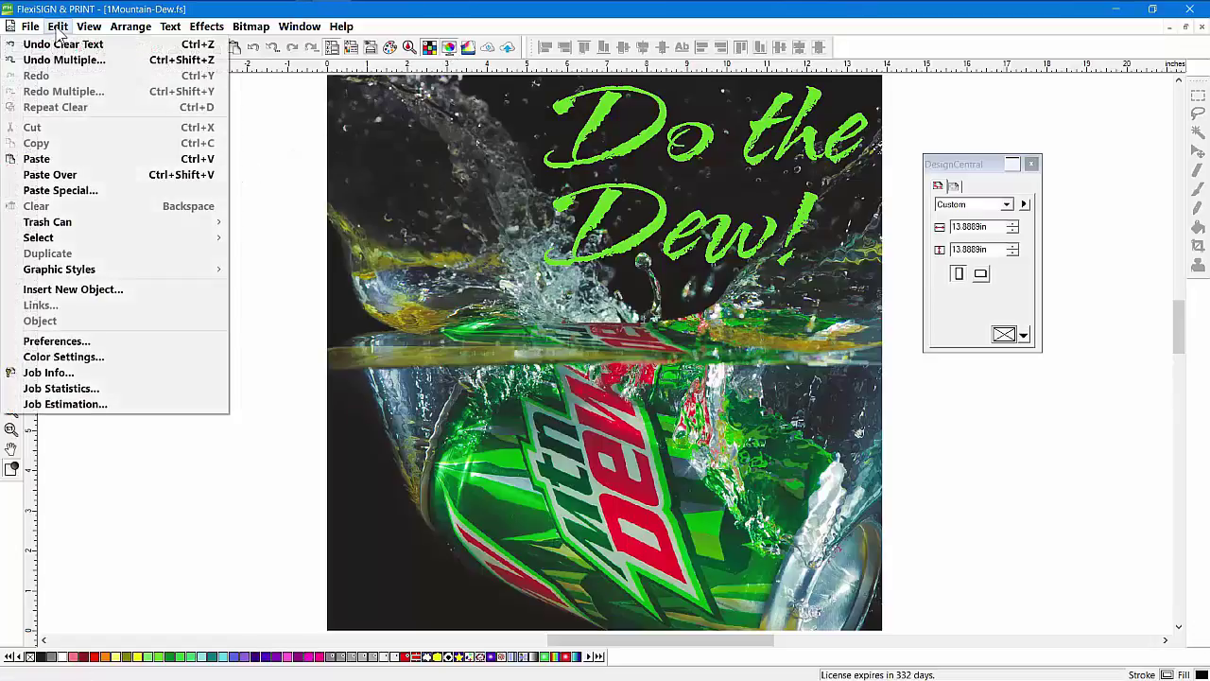
pyautogui.click(97, 356)
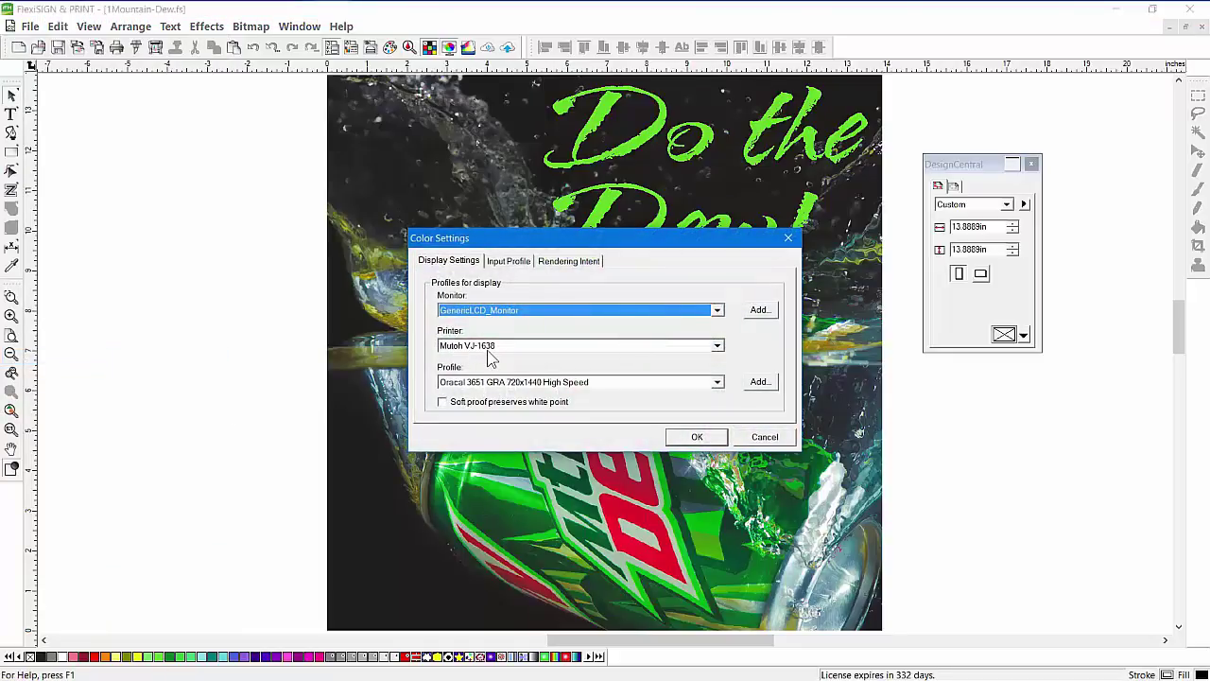
pyautogui.click(551, 382)
pyautogui.scroll(3, 560, 460)
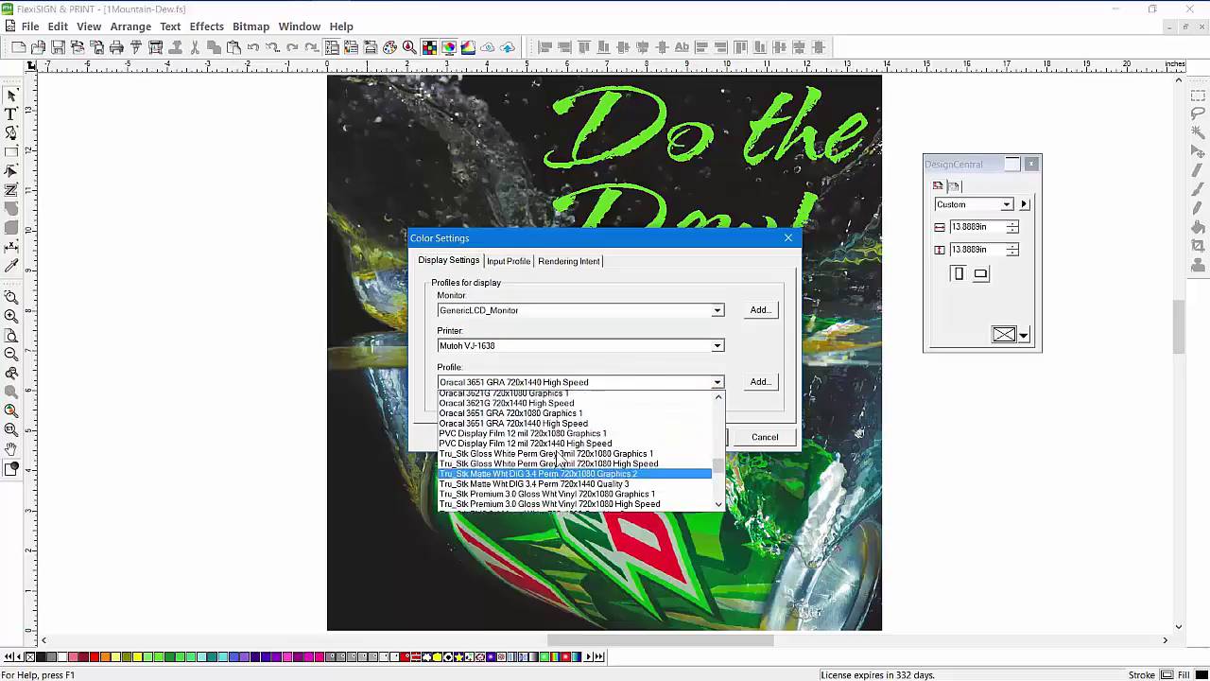
pyautogui.scroll(10, 559, 460)
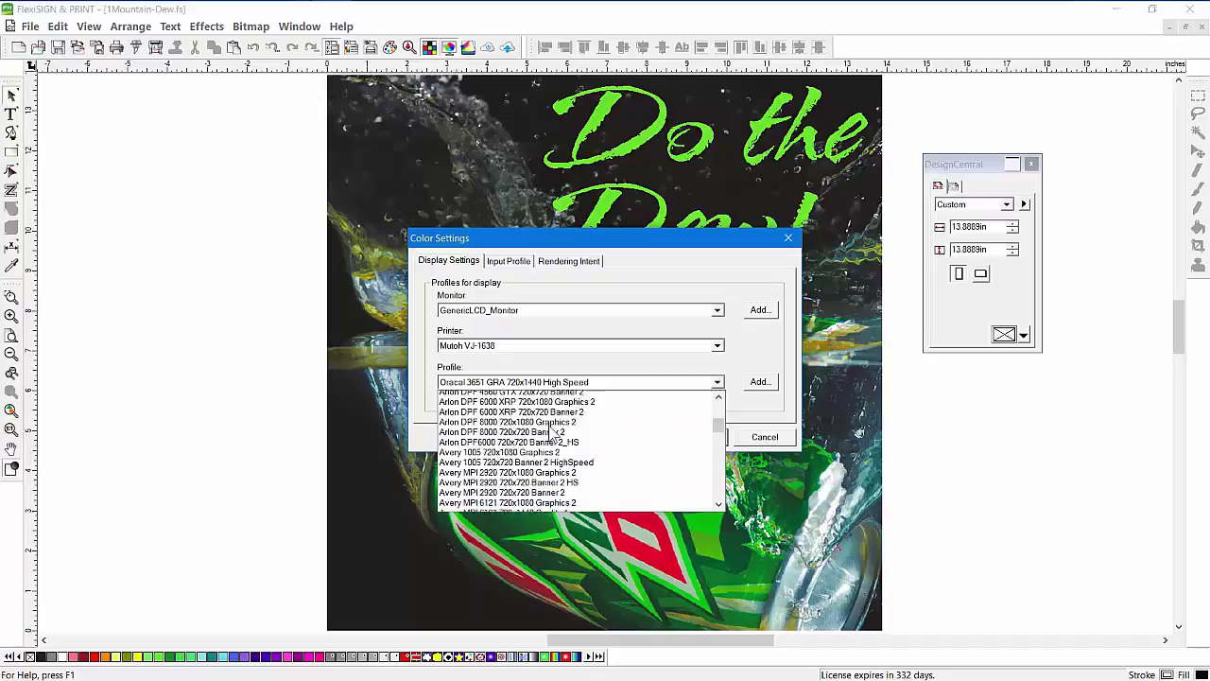
pyautogui.scroll(-12, 548, 424)
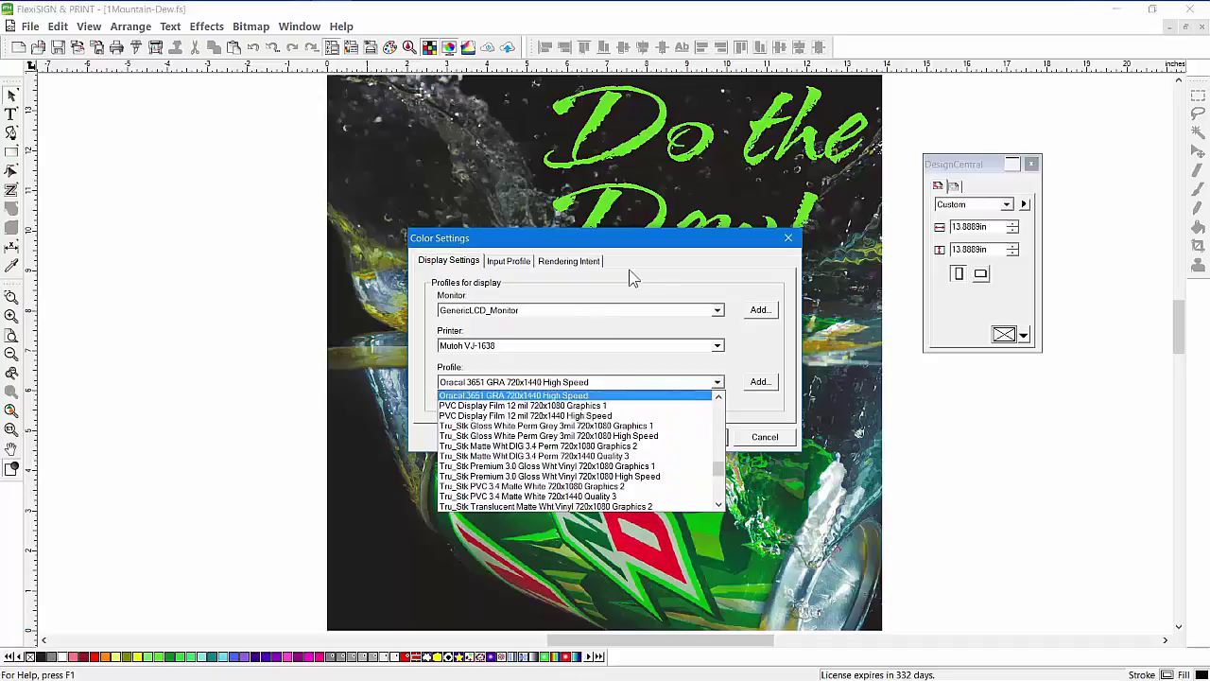
pyautogui.click(687, 276)
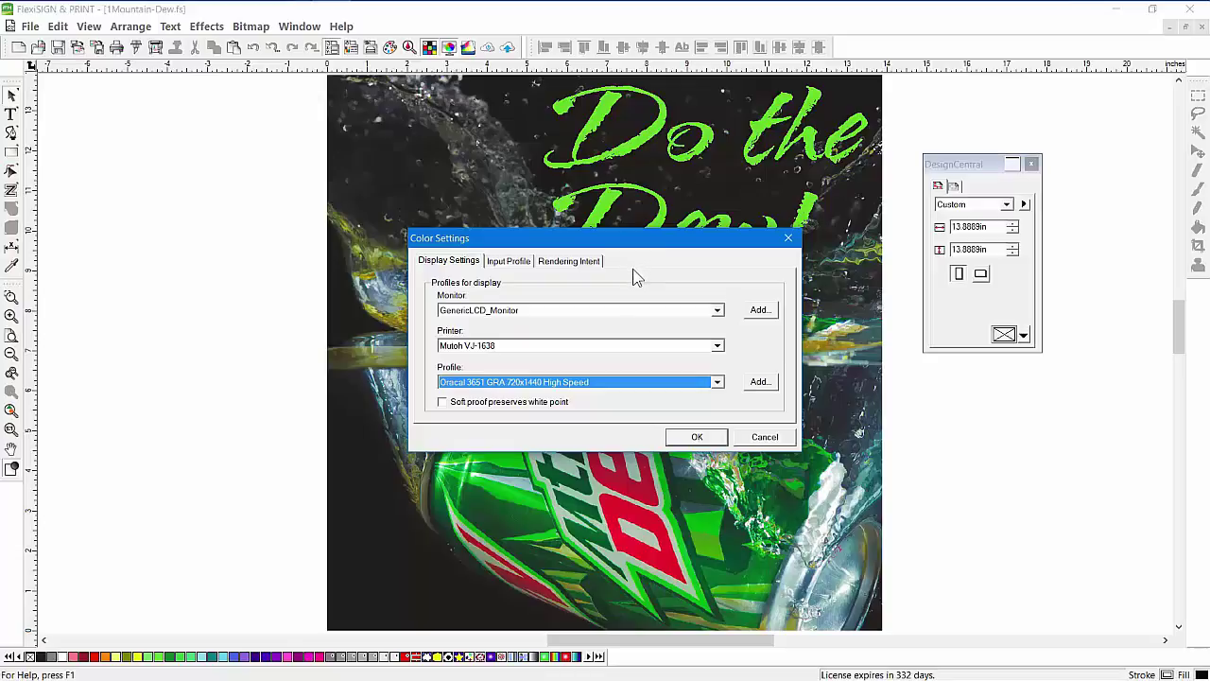
pyautogui.click(510, 262)
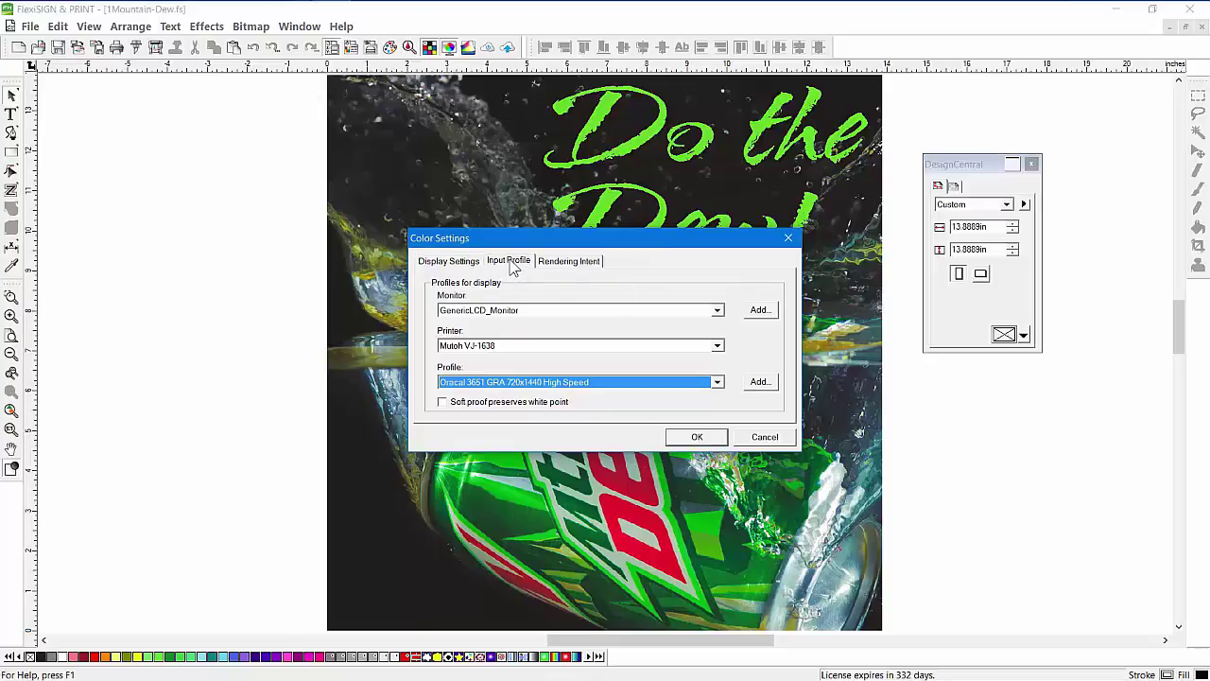
pyautogui.moveTo(621, 244); pyautogui.dragTo(393, 122)
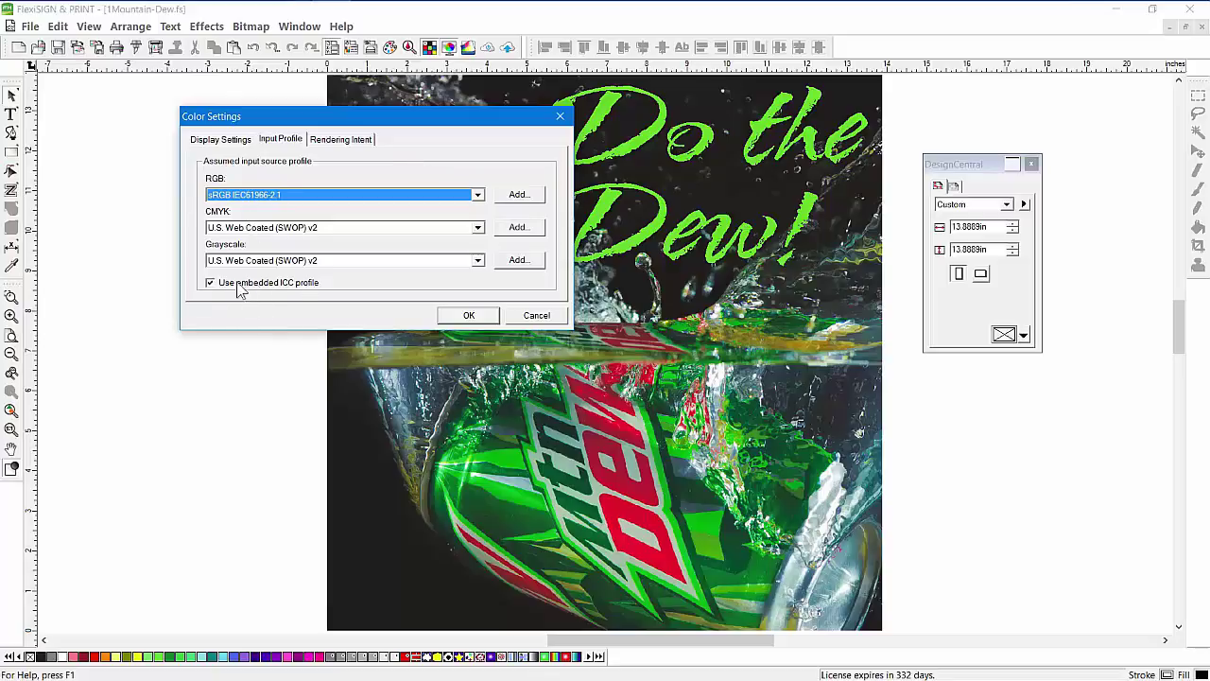
pyautogui.click(469, 315)
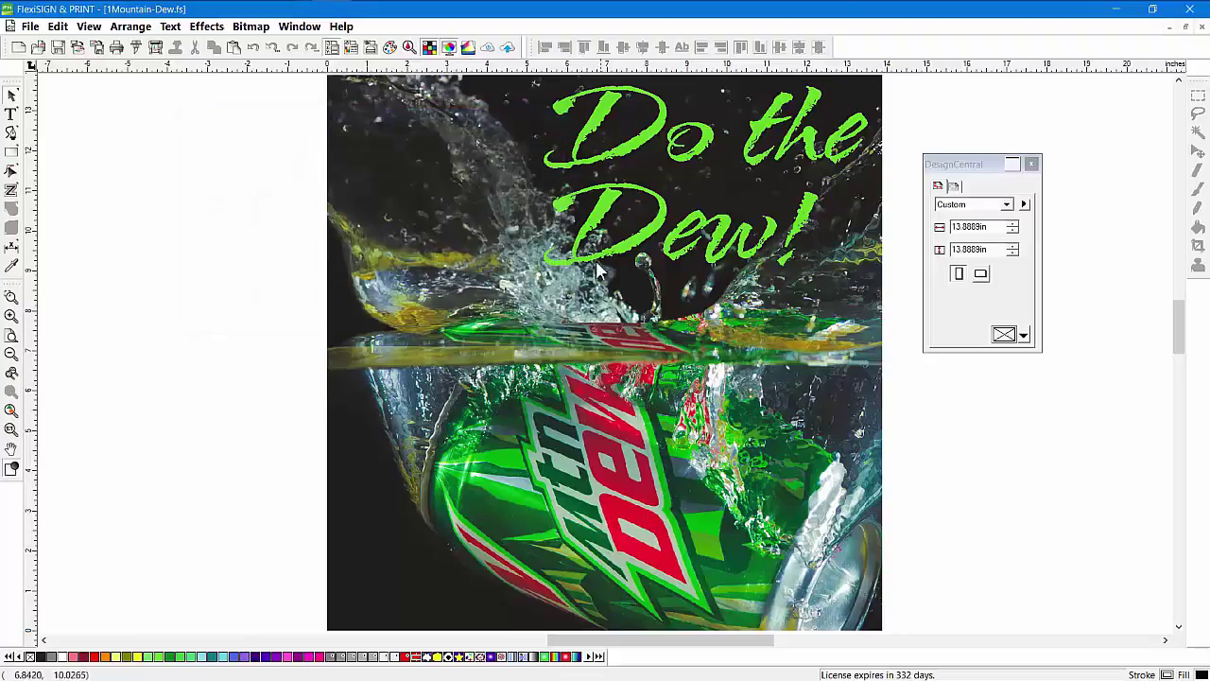
# - Toggle the soft-proof preview repeatedly to compare print-simulated and normal colours
pyautogui.click(449, 49)
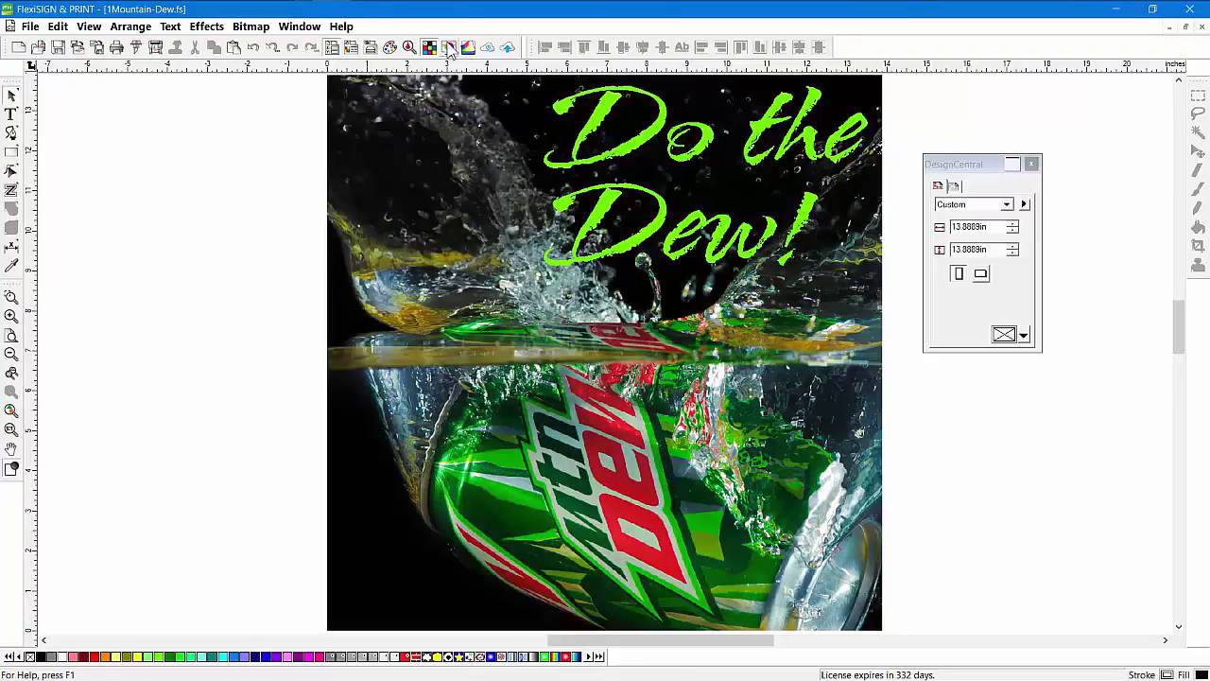
pyautogui.click(449, 48)
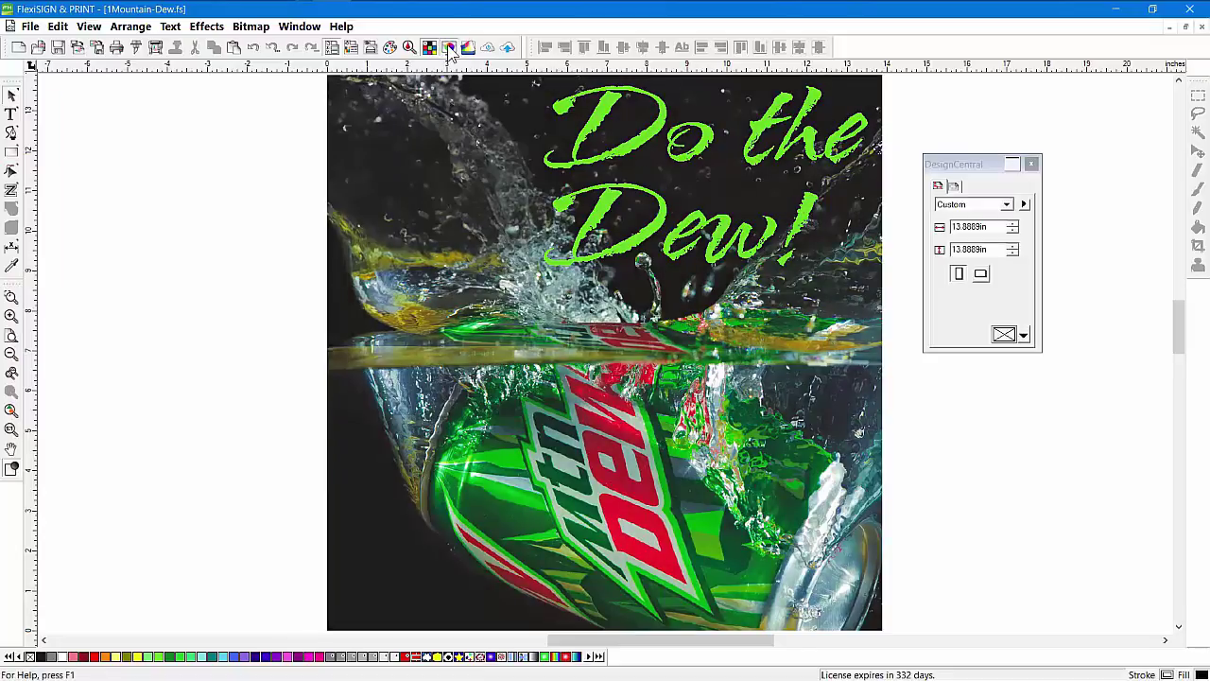
pyautogui.click(449, 48)
pyautogui.click(449, 48)
pyautogui.click(449, 49)
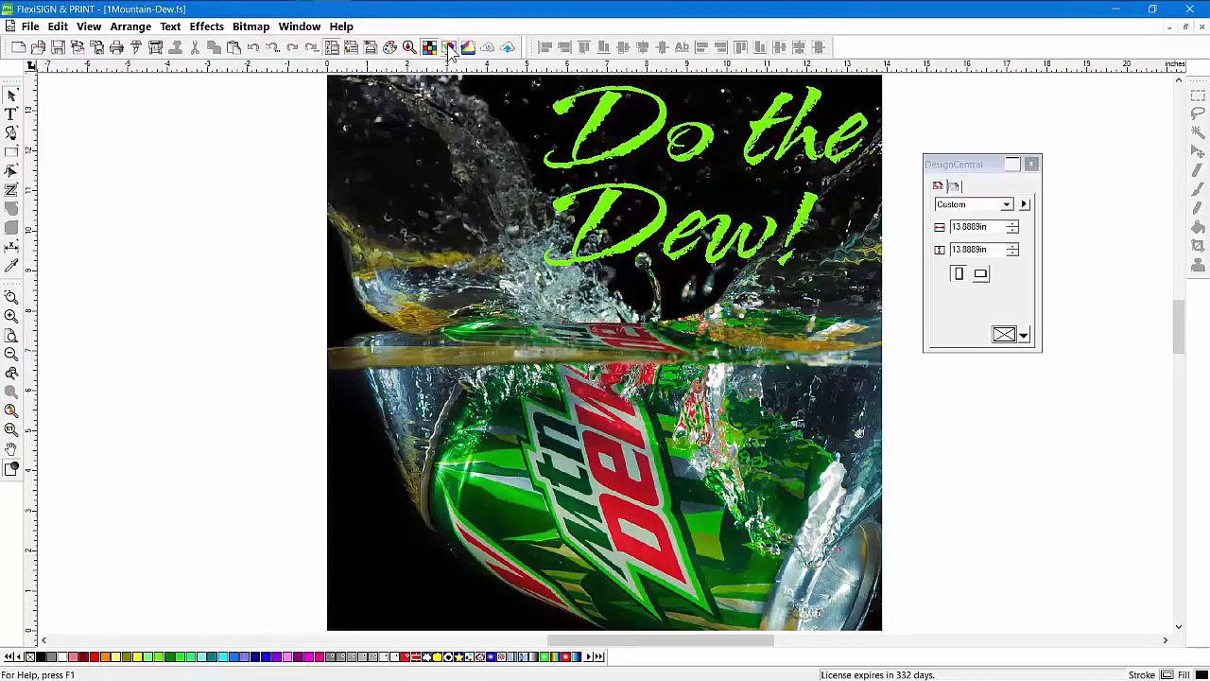
pyautogui.click(450, 48)
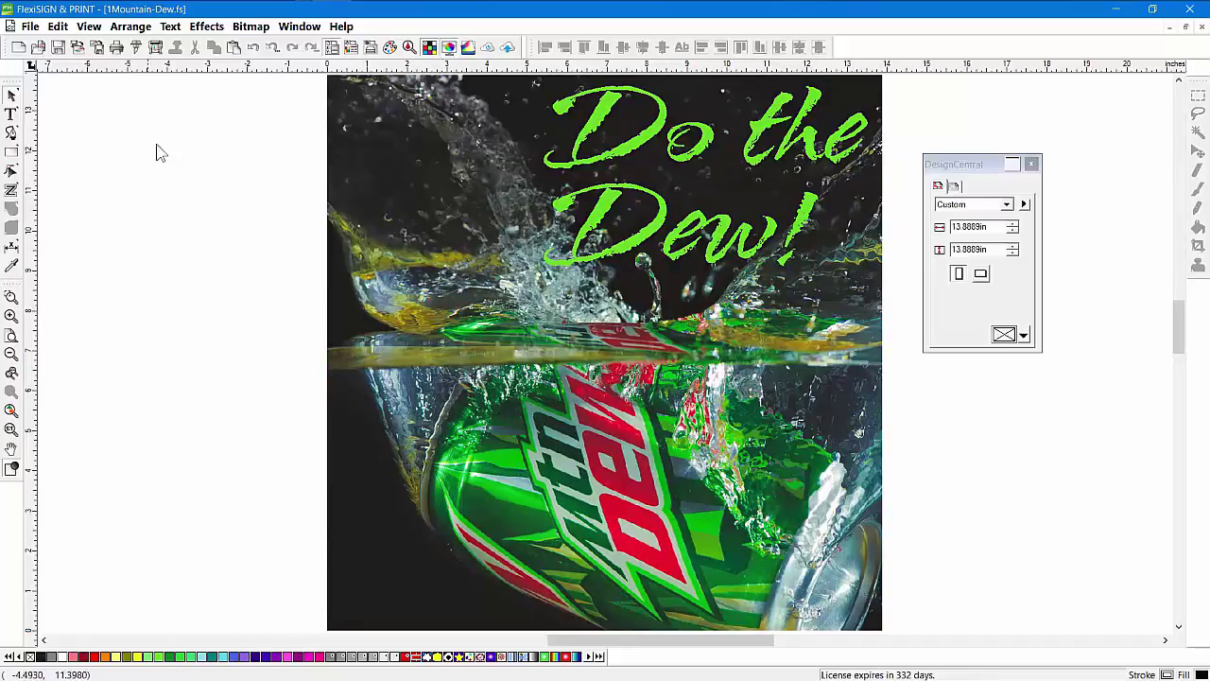
# - Send the design to RIP and Print on the local Production Manager, keeping its settings
pyautogui.click(157, 52)
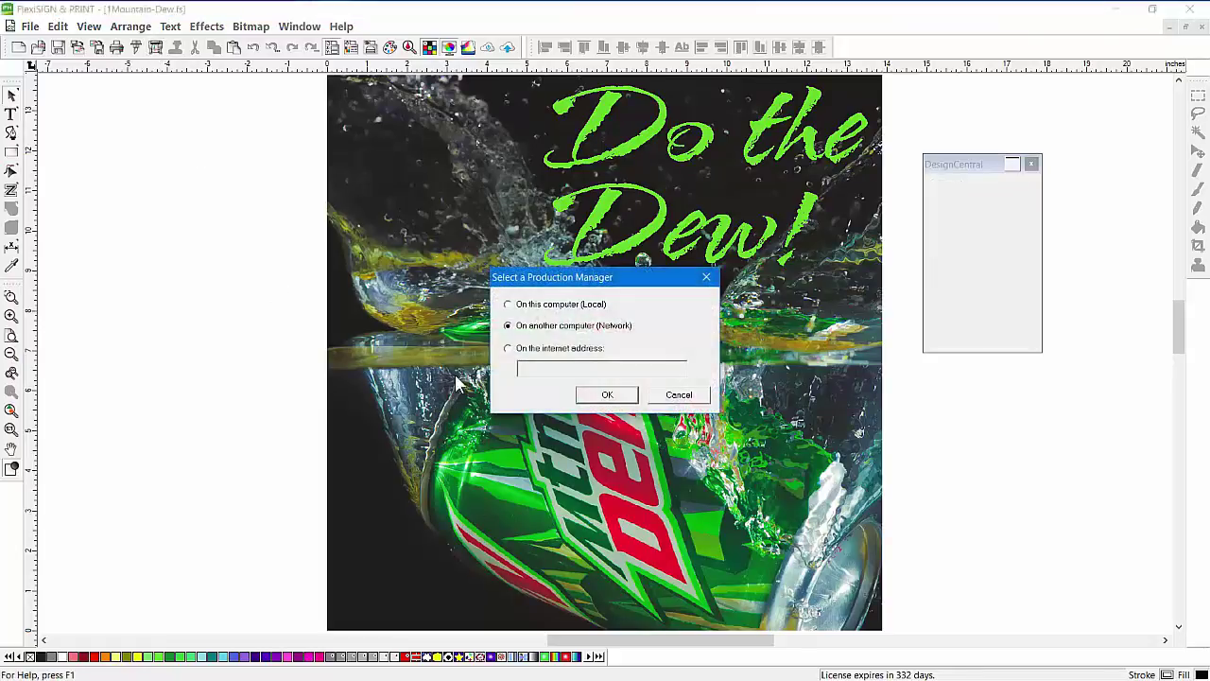
pyautogui.click(548, 306)
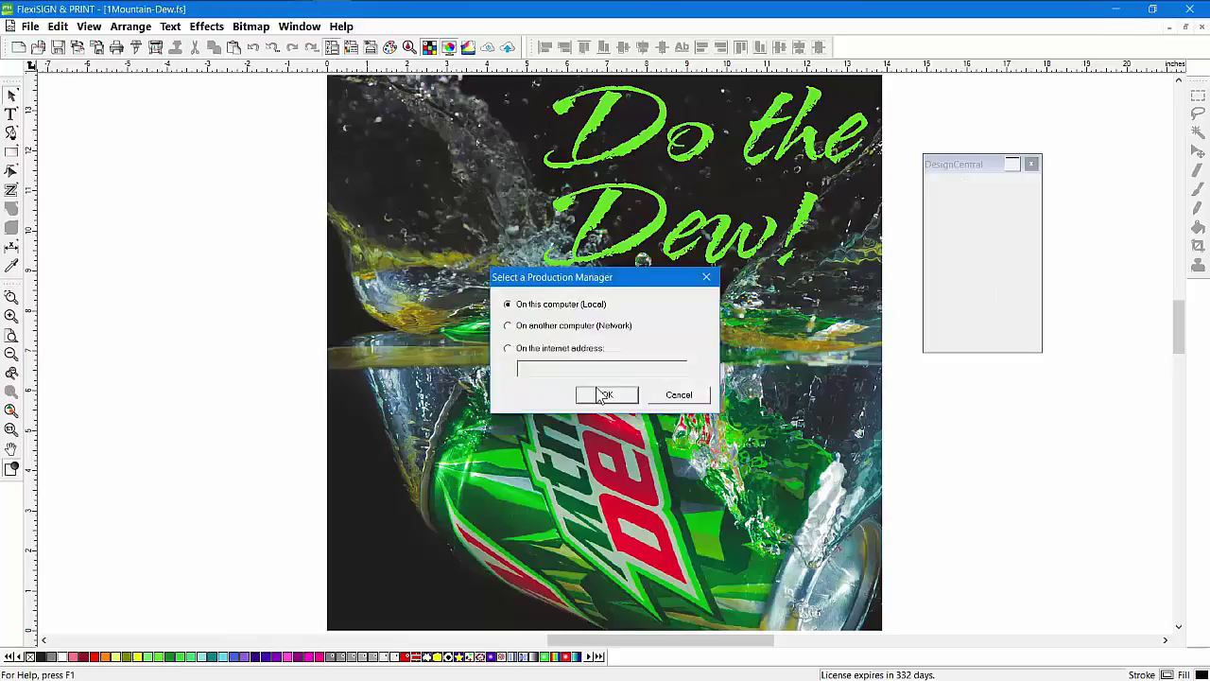
pyautogui.click(606, 395)
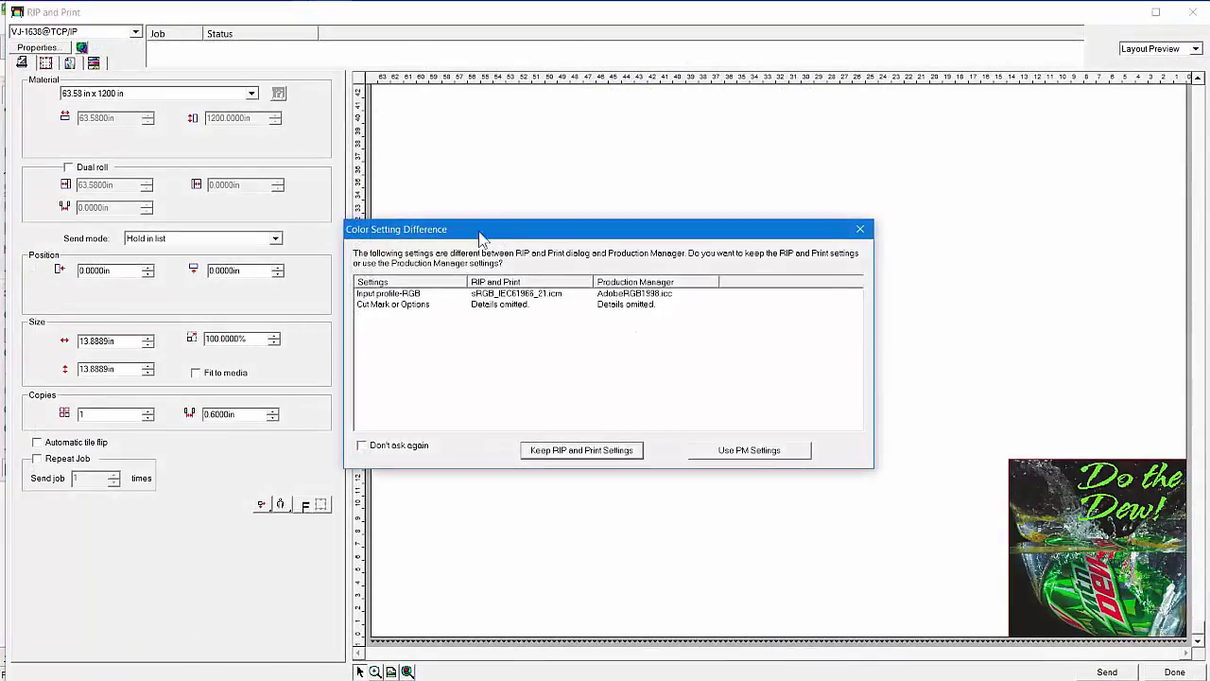
pyautogui.click(579, 452)
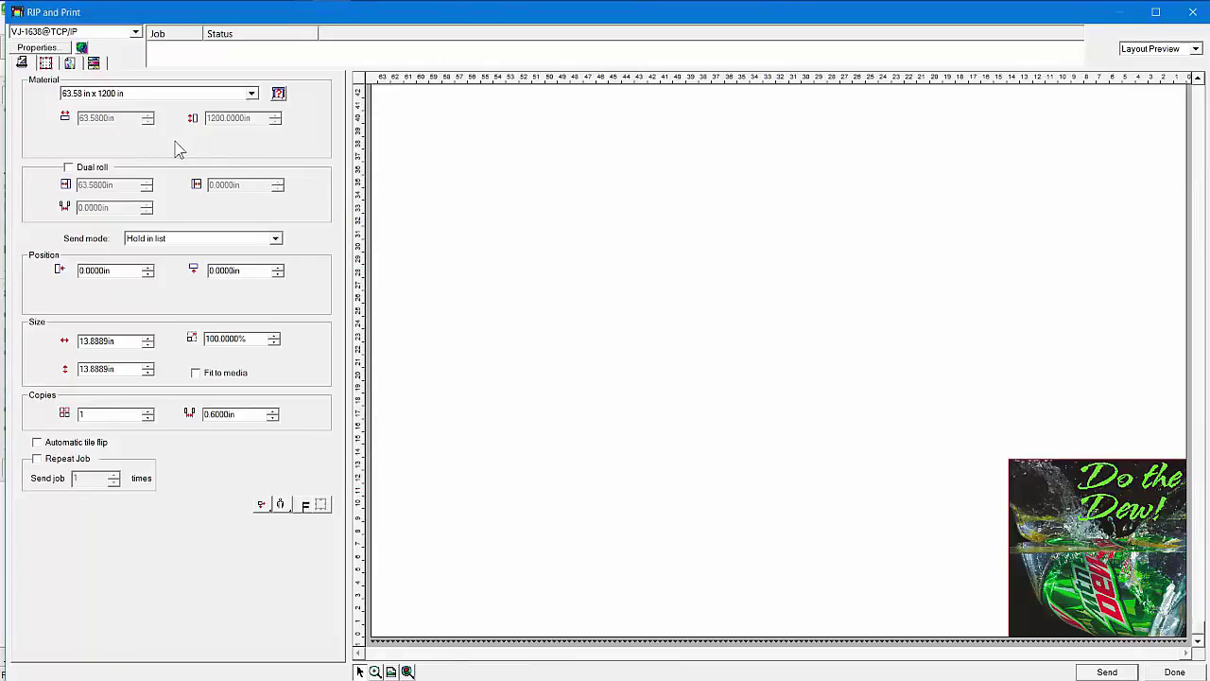
# - Check the job's colour settings and input profiles, then close RIP and Print
pyautogui.click(71, 64)
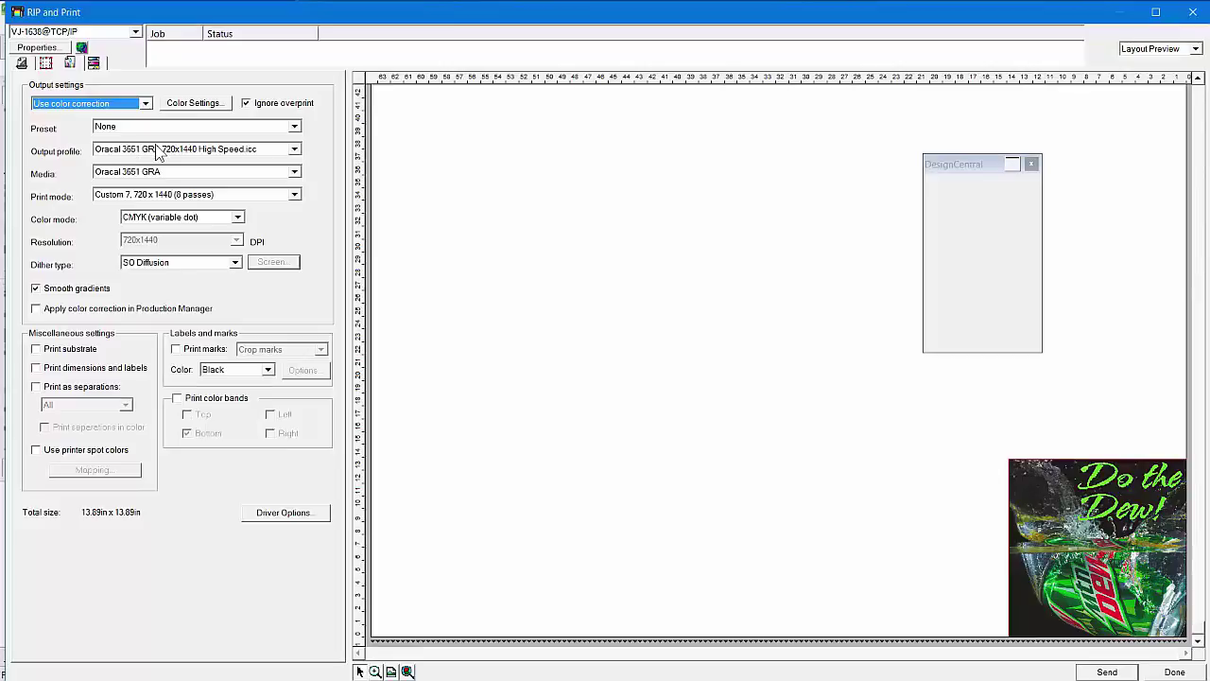
pyautogui.click(194, 102)
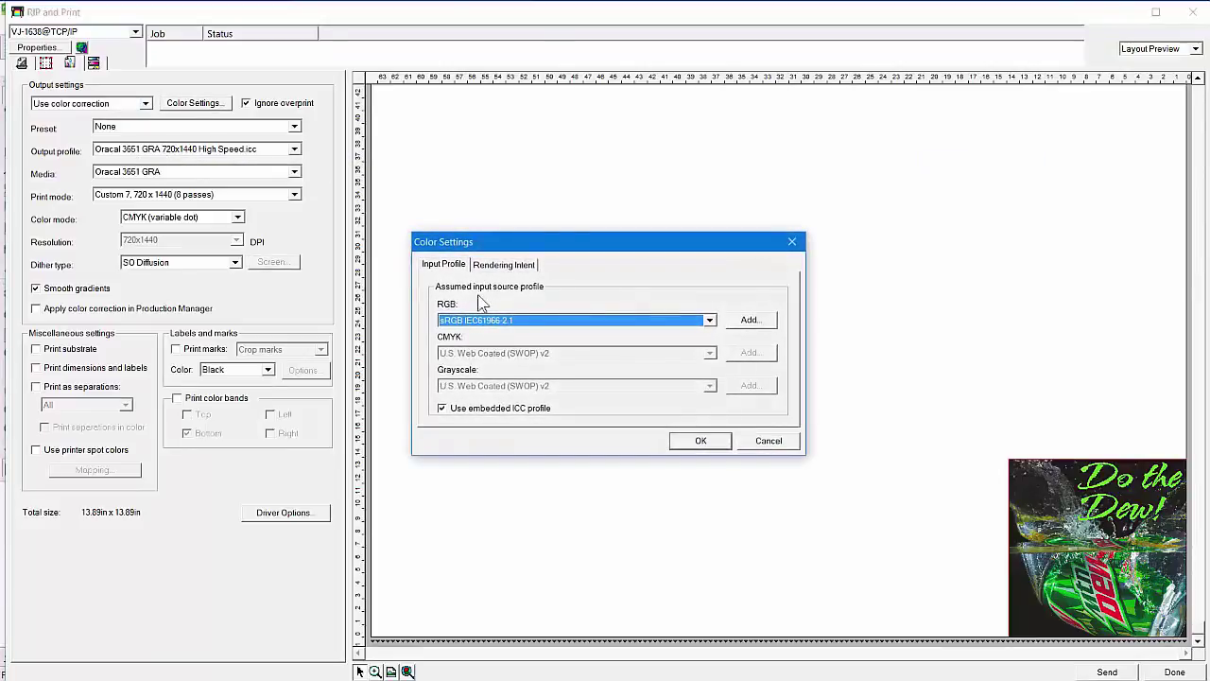
pyautogui.click(704, 440)
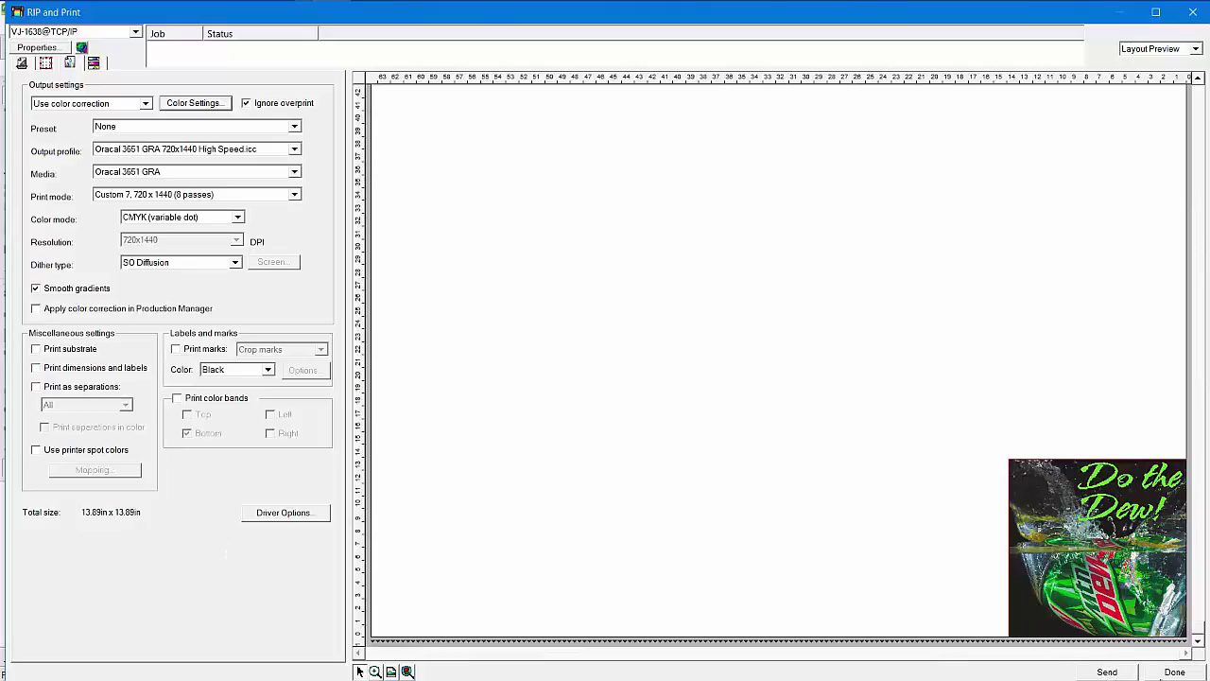
pyautogui.click(1173, 672)
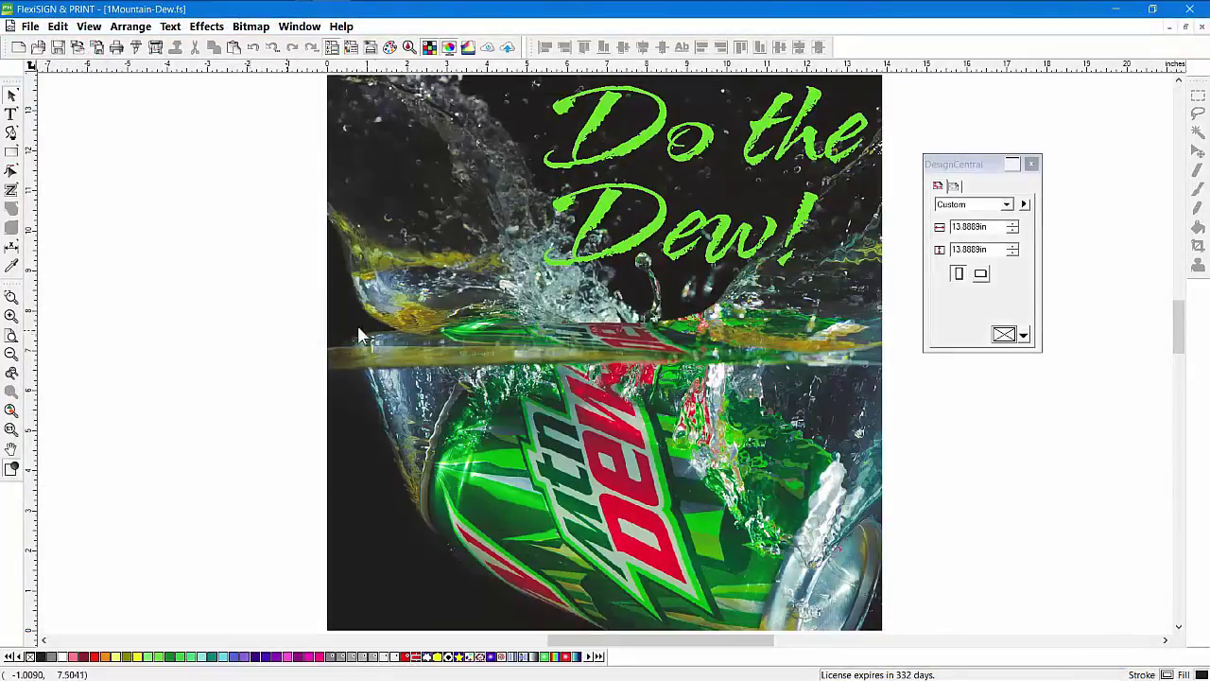